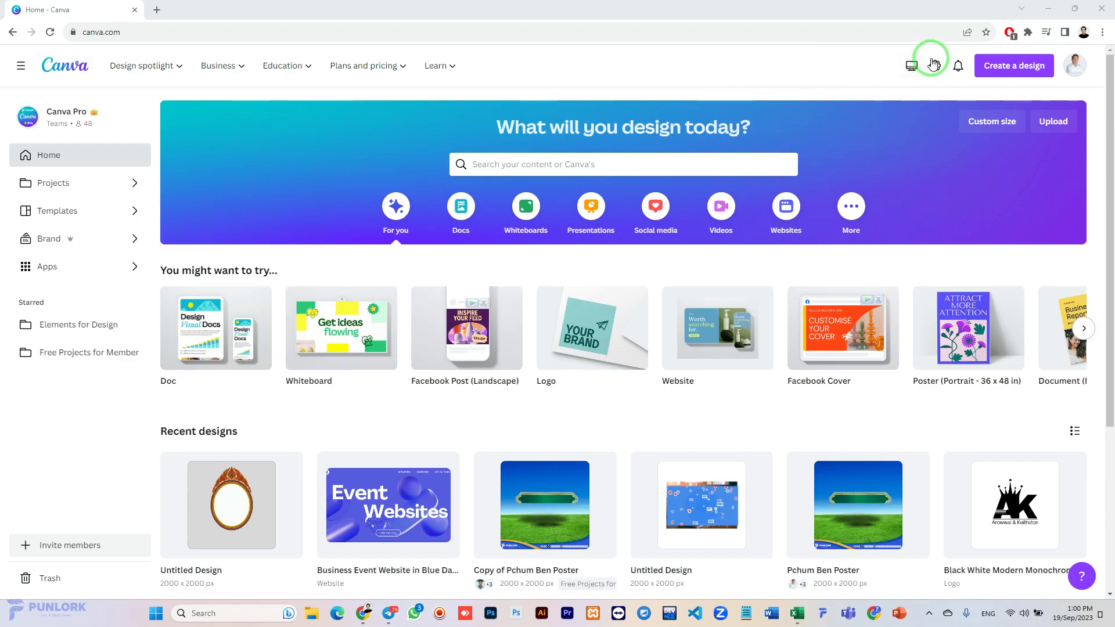
# Step: Import the photo AdobeStock_303985590.jpeg from the Downloads folder as media for a new design
pyautogui.click(1006, 66)
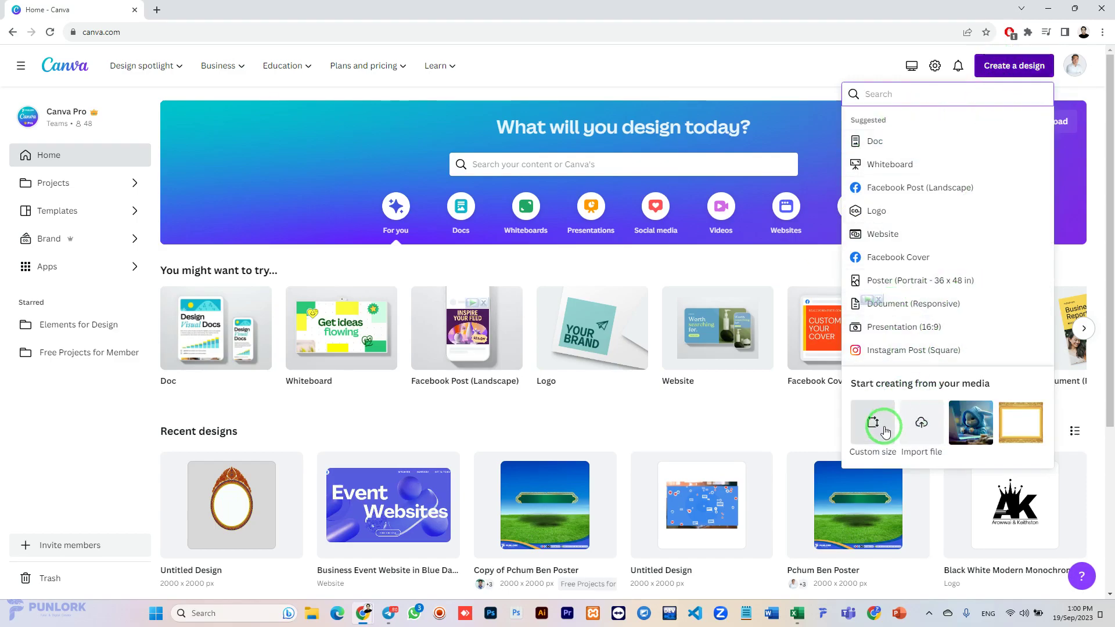
pyautogui.click(921, 425)
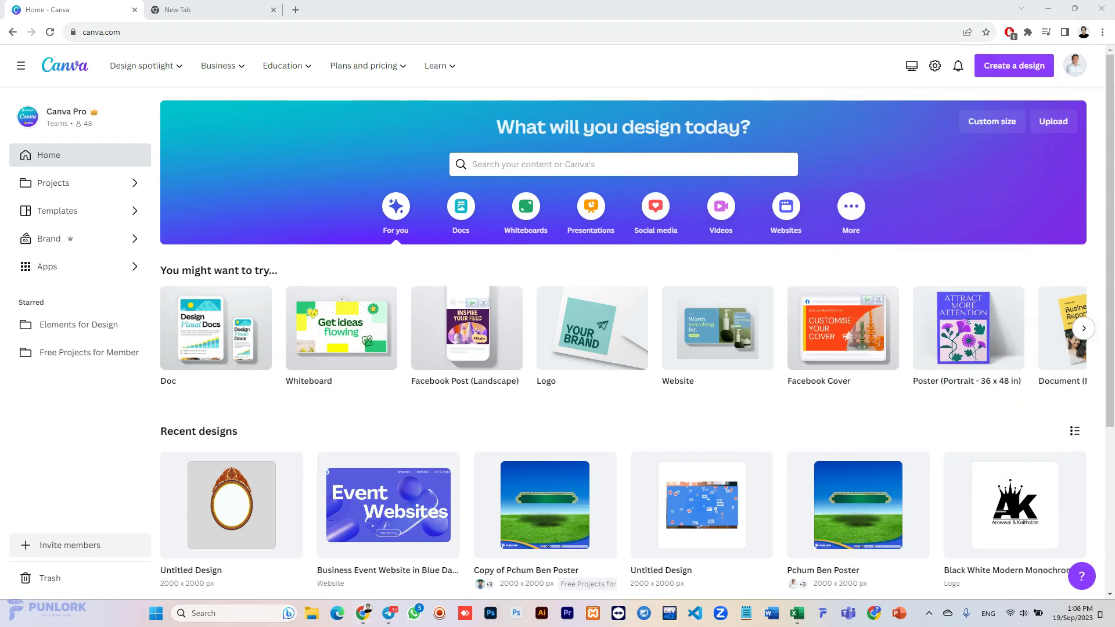
pyautogui.click(1014, 65)
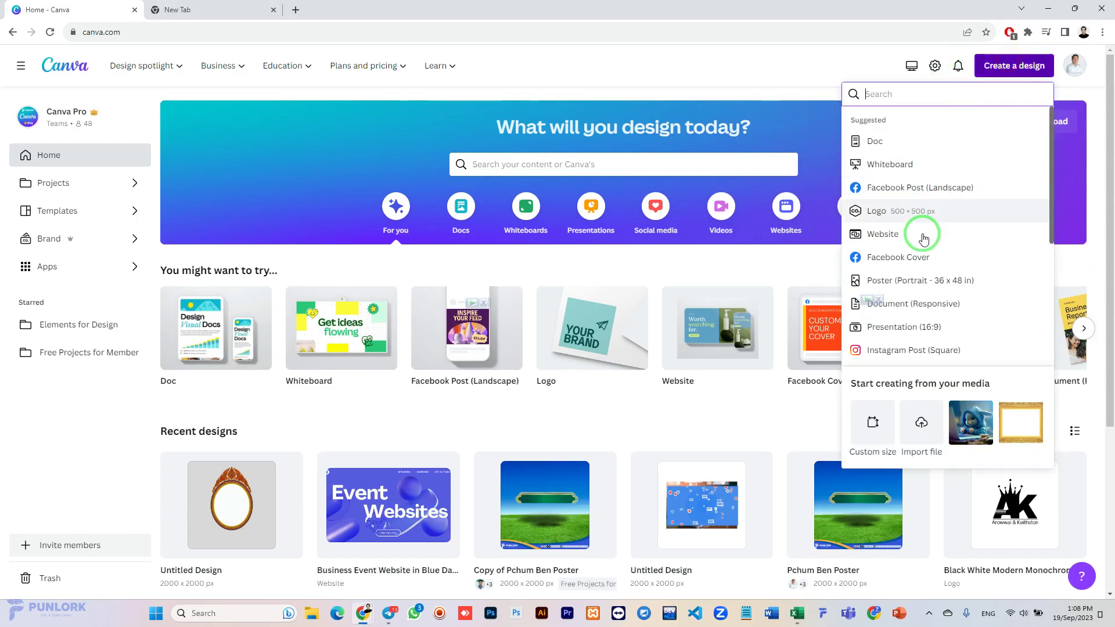
pyautogui.click(922, 425)
pyautogui.click(369, 145)
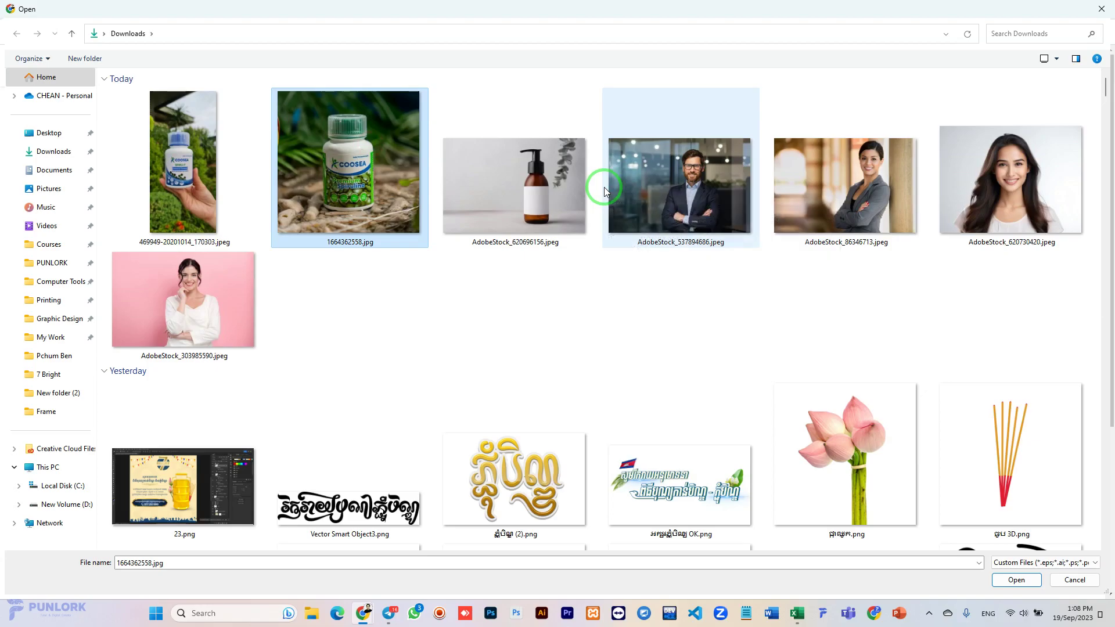
pyautogui.click(676, 208)
pyautogui.click(531, 183)
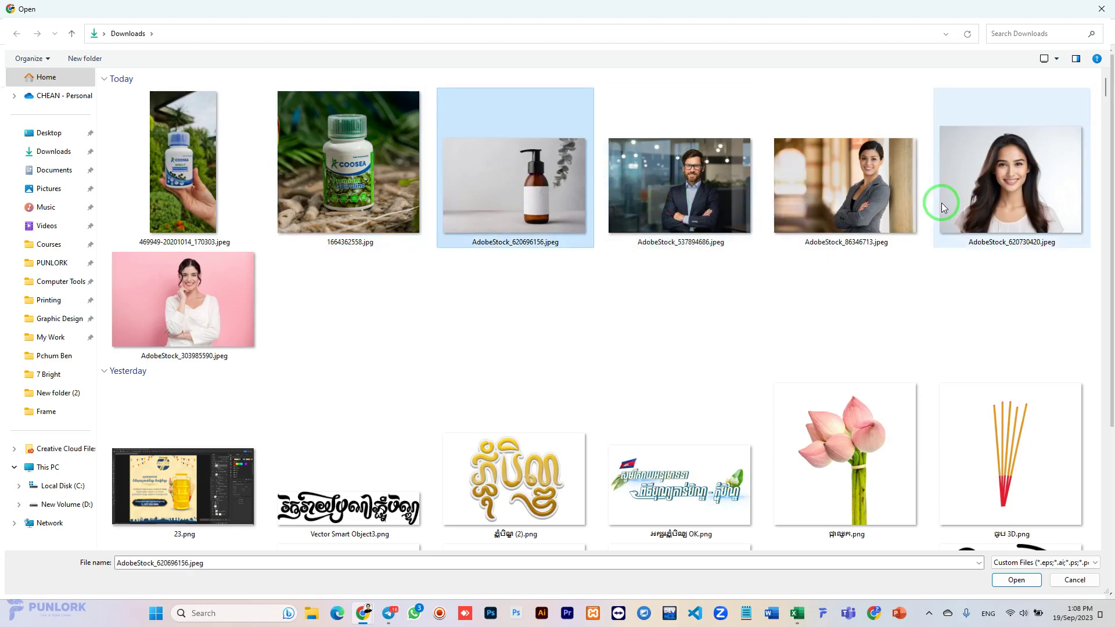
pyautogui.doubleClick(225, 306)
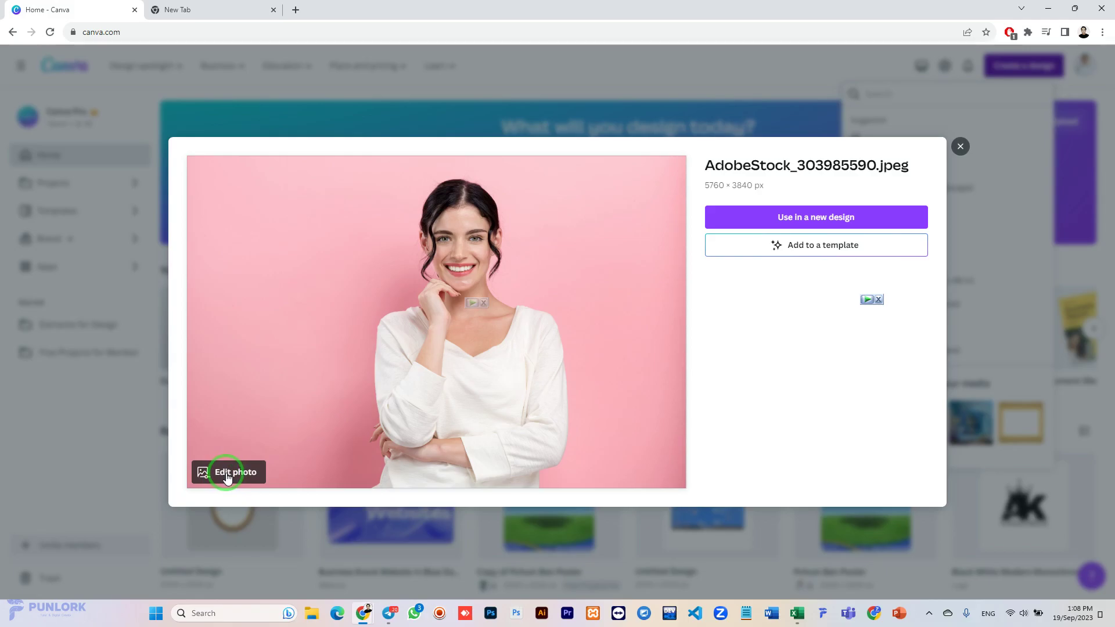
# Step: Edit the uploaded photo of the woman and remove its pink background with BG Remover
pyautogui.click(250, 473)
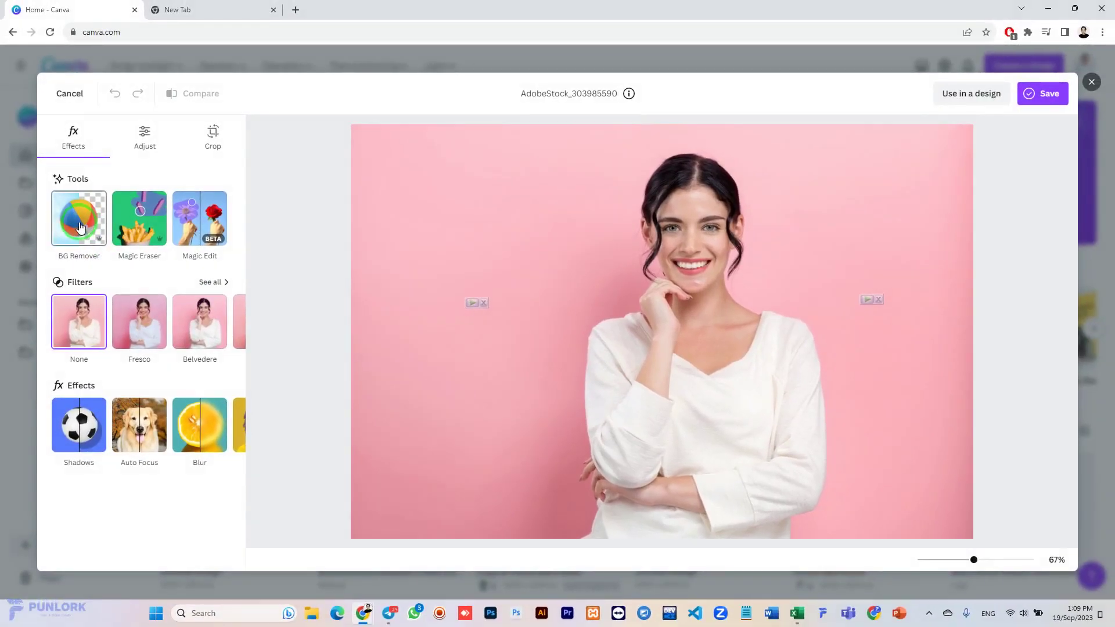
pyautogui.click(120, 405)
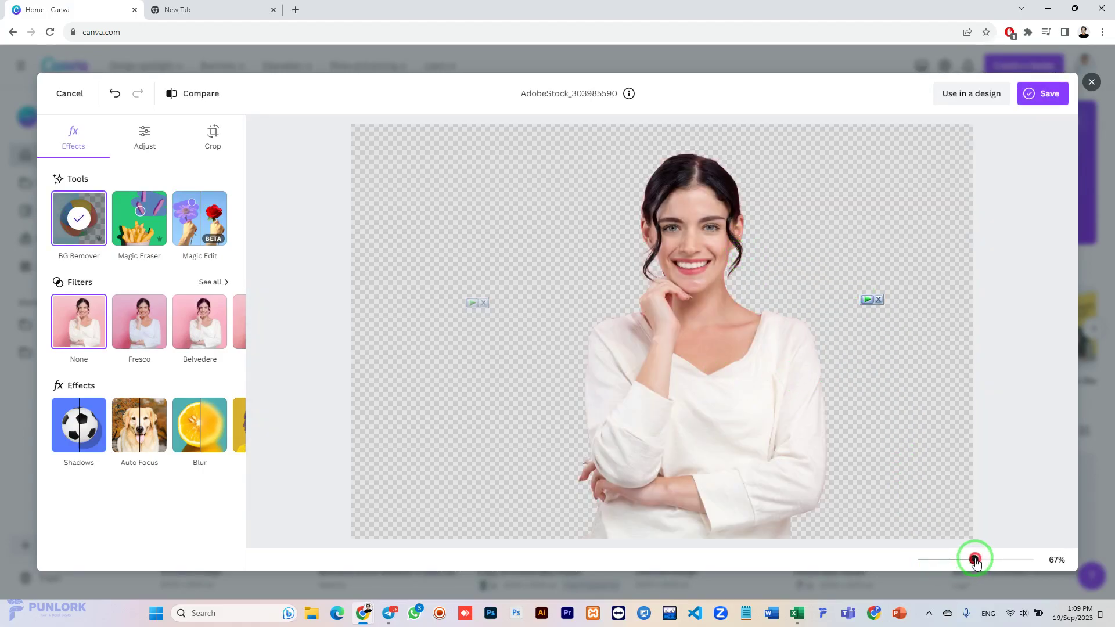
pyautogui.moveTo(973, 559); pyautogui.dragTo(1001, 560)
pyautogui.scroll(5, 755, 396)
pyautogui.scroll(-3, 727, 350)
pyautogui.moveTo(1000, 559); pyautogui.dragTo(978, 562)
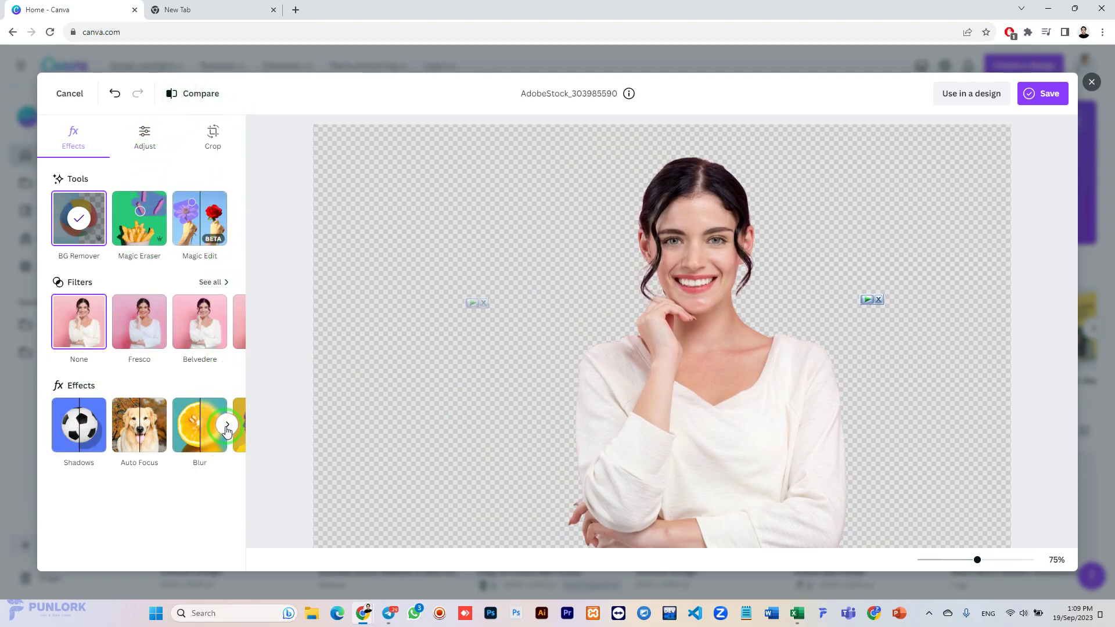
pyautogui.click(227, 429)
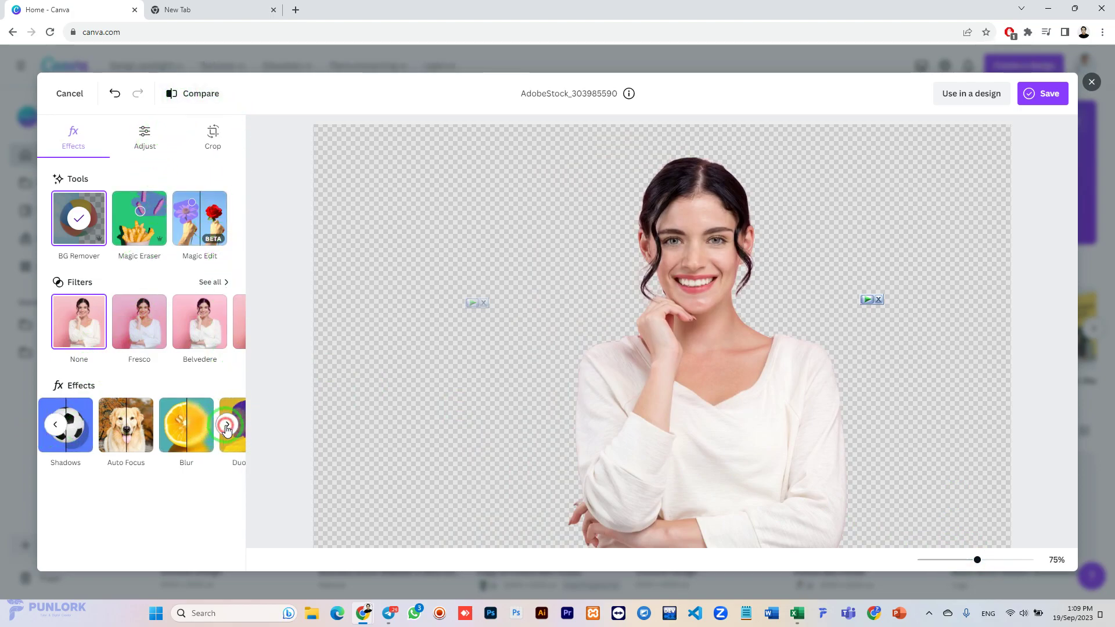
pyautogui.click(227, 427)
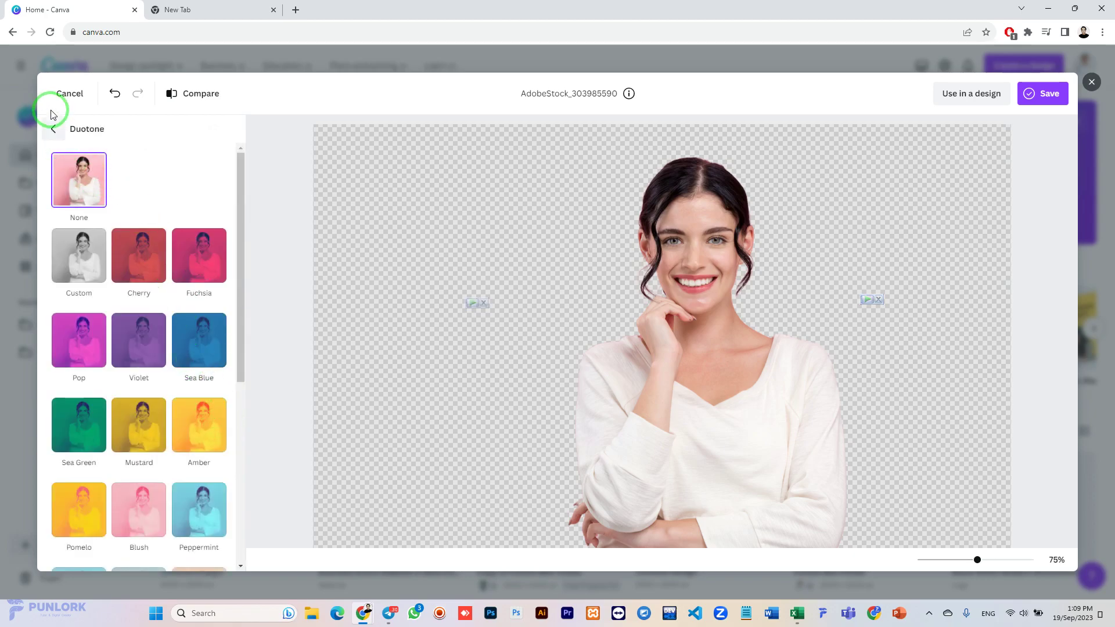
pyautogui.click(54, 128)
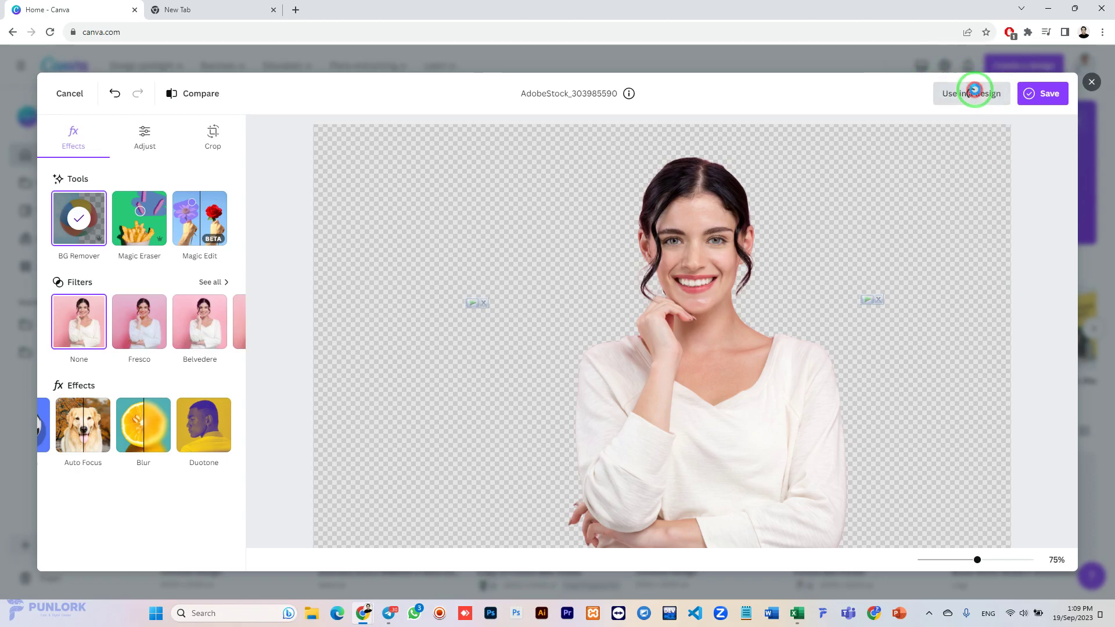
# Step: Use the background-free photo of the woman in a new design
pyautogui.click(974, 90)
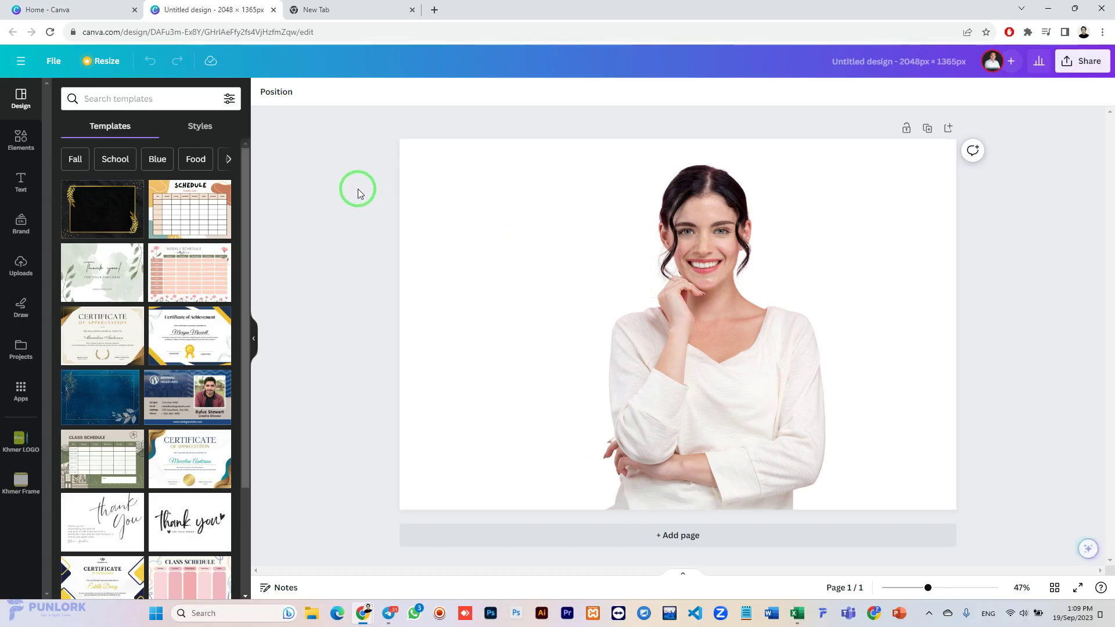
pyautogui.click(448, 192)
pyautogui.moveTo(416, 169)
pyautogui.mouseDown()
pyautogui.moveTo(535, 152)
pyautogui.moveTo(475, 132)
pyautogui.moveTo(421, 165)
pyautogui.moveTo(445, 172)
pyautogui.moveTo(356, 176)
pyautogui.moveTo(413, 176)
pyautogui.mouseUp()
# Step: Crop the empty margins around the cut-out woman and move her toward the right half of the page
pyautogui.click(730, 249)
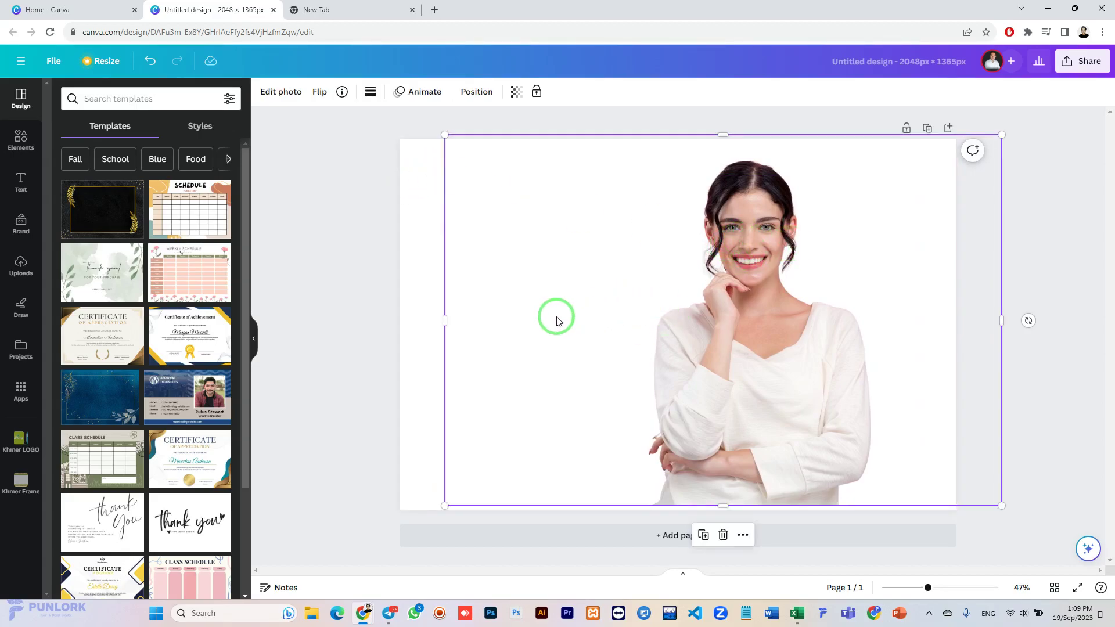
pyautogui.moveTo(753, 256); pyautogui.dragTo(721, 260)
pyautogui.moveTo(413, 325); pyautogui.dragTo(606, 330)
pyautogui.moveTo(973, 325); pyautogui.dragTo(868, 335)
pyautogui.moveTo(734, 139); pyautogui.dragTo(731, 155)
pyautogui.click(934, 297)
pyautogui.click(719, 341)
pyautogui.moveTo(719, 341); pyautogui.dragTo(769, 336)
pyautogui.click(532, 290)
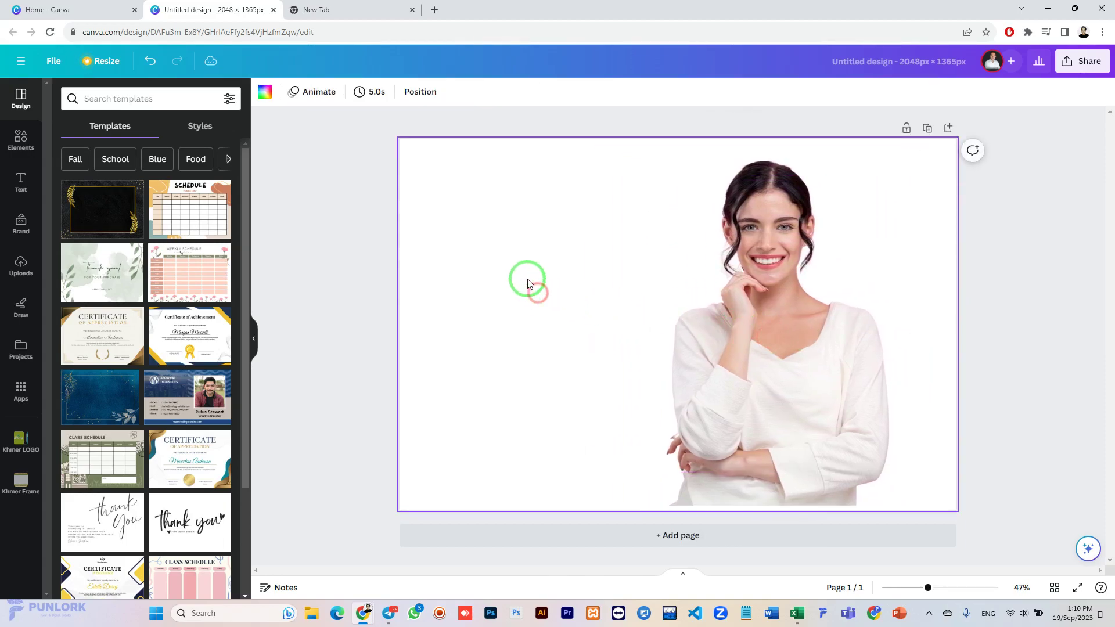
# Step: Try the Black and Gold Elegant Card Background template on the page and undo it
pyautogui.click(100, 221)
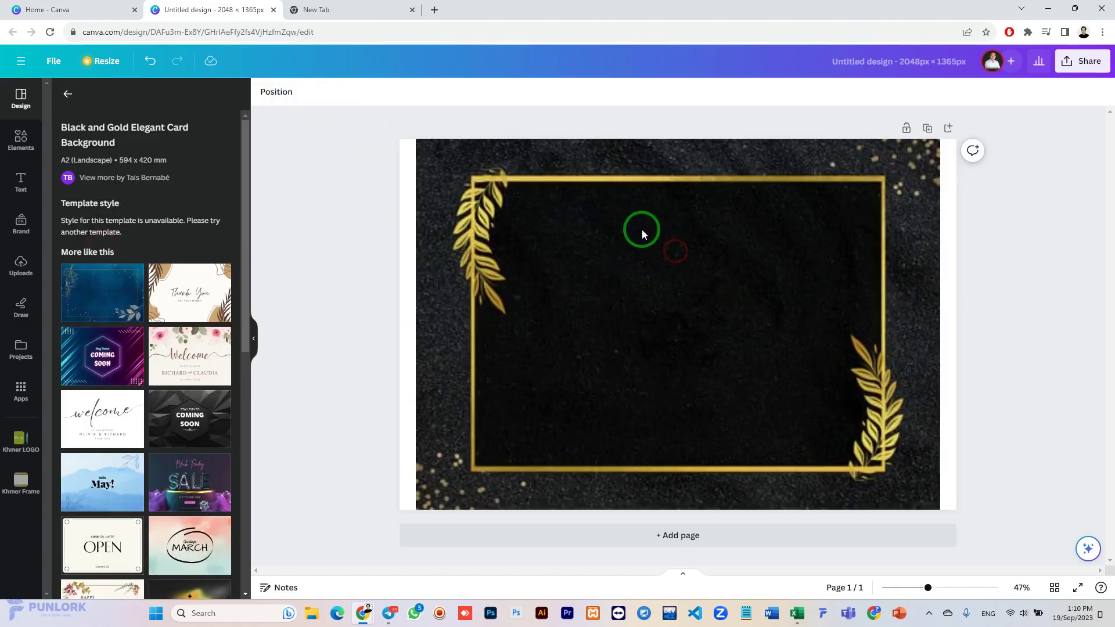
pyautogui.click(525, 177)
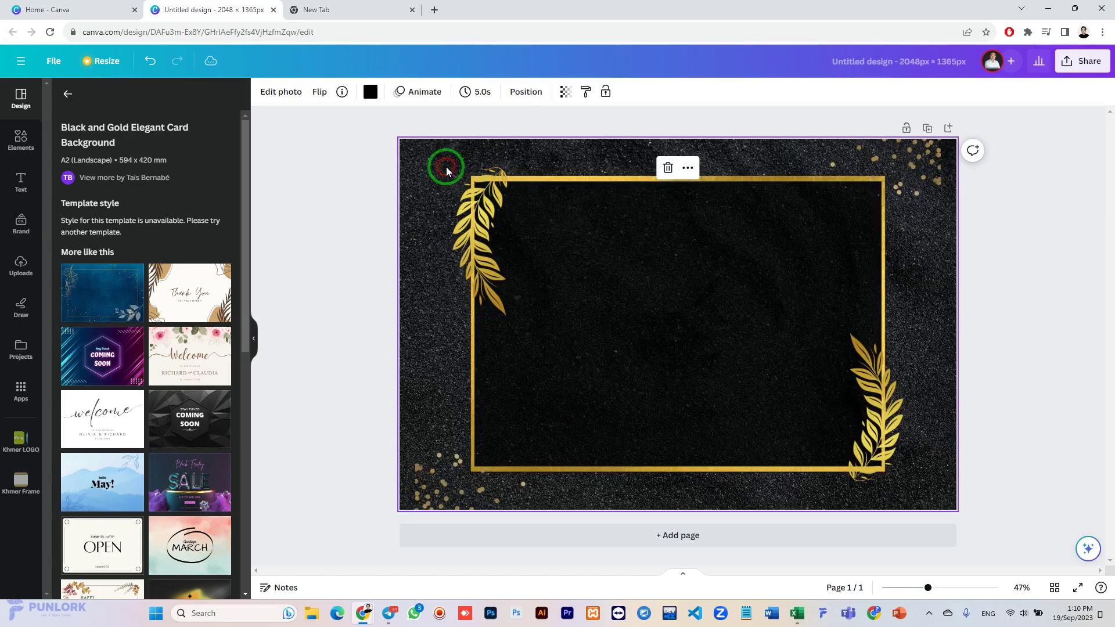
pyautogui.moveTo(568, 215); pyautogui.dragTo(502, 278)
pyautogui.click(450, 165)
pyautogui.click(572, 170)
pyautogui.click(575, 171)
pyautogui.hotkey('ctrl', 'z')
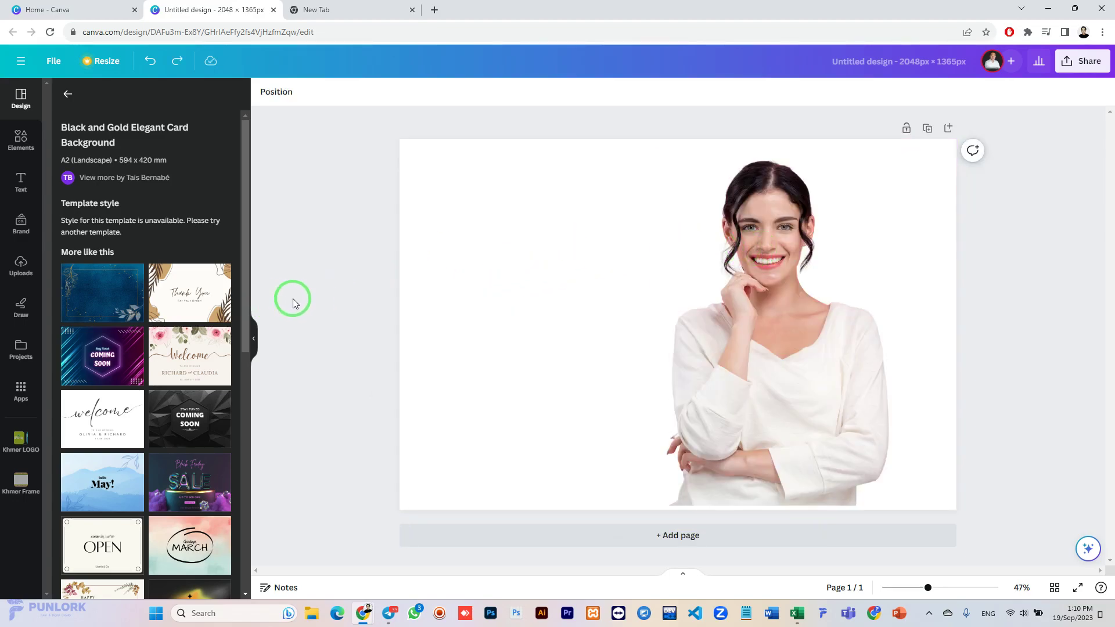
# Step: Add the pink and blue cloud photo from the Photos elements and enlarge it to cover the whole page
pyautogui.click(18, 141)
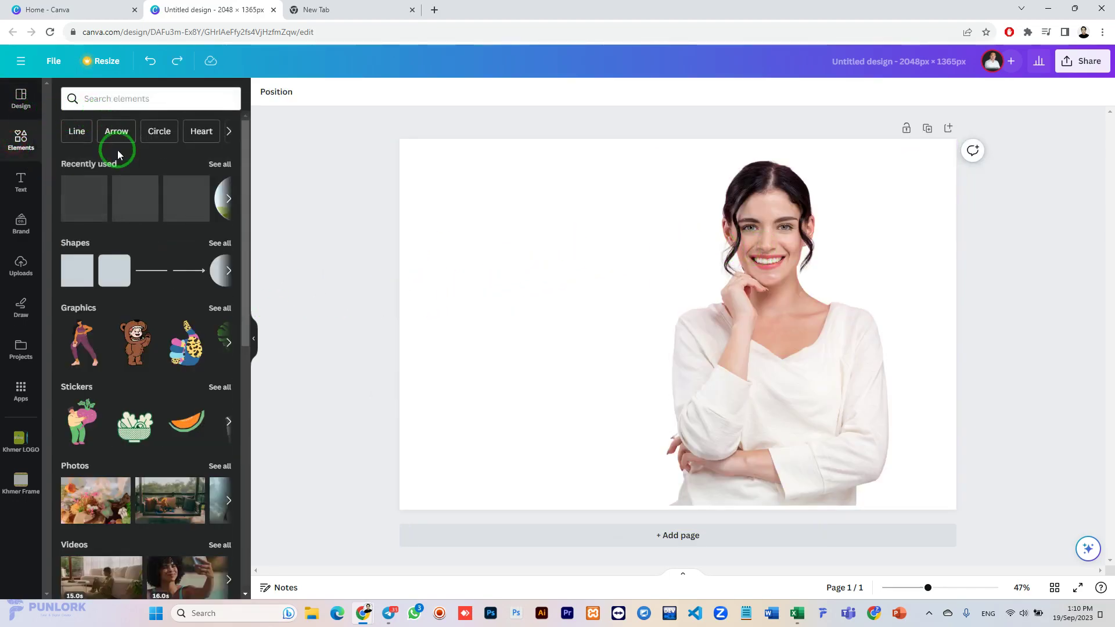
pyautogui.scroll(-5, 148, 406)
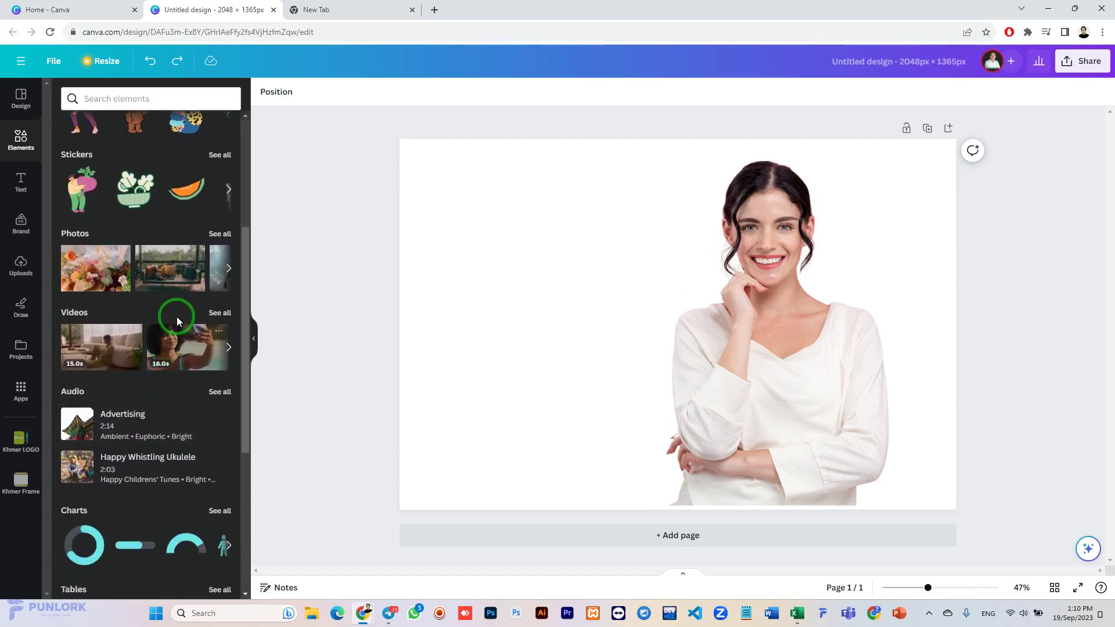
pyautogui.click(217, 237)
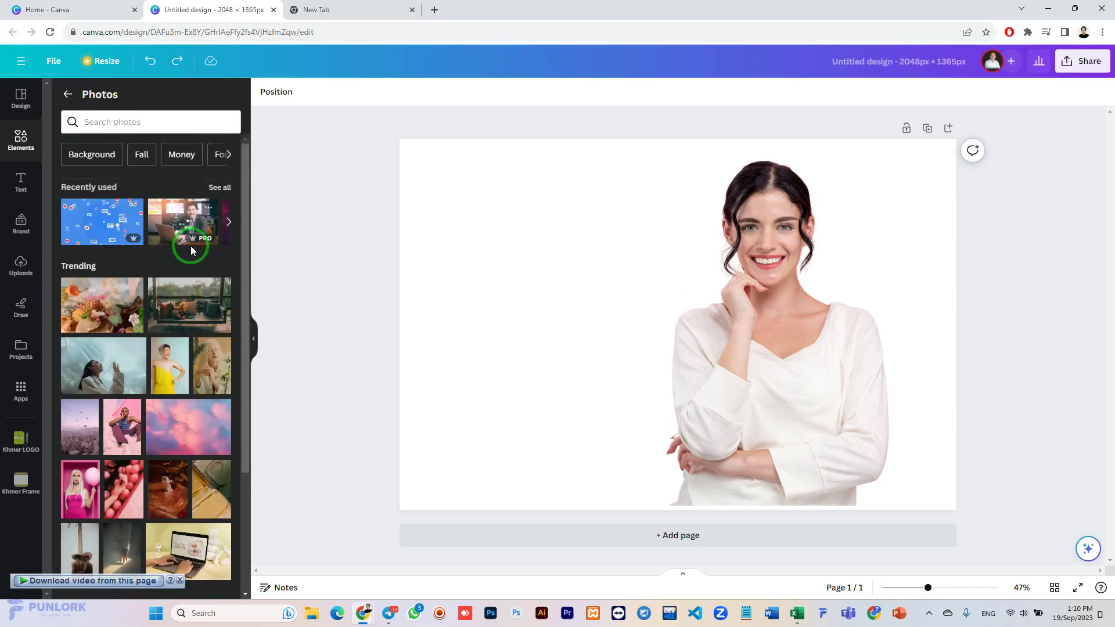
pyautogui.scroll(-3, 168, 308)
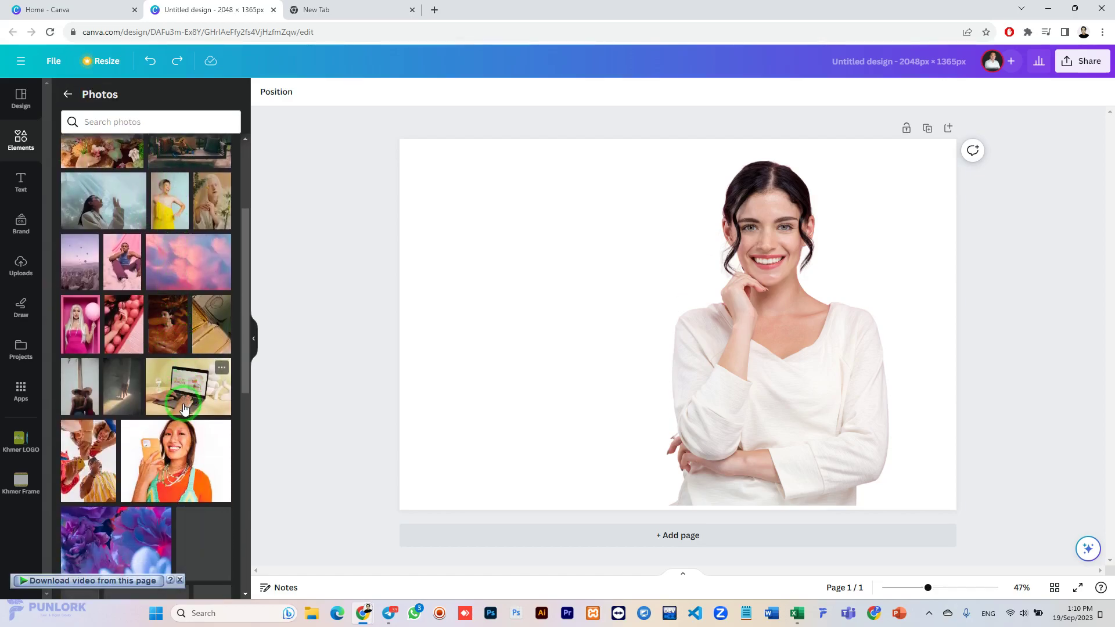
pyautogui.click(181, 260)
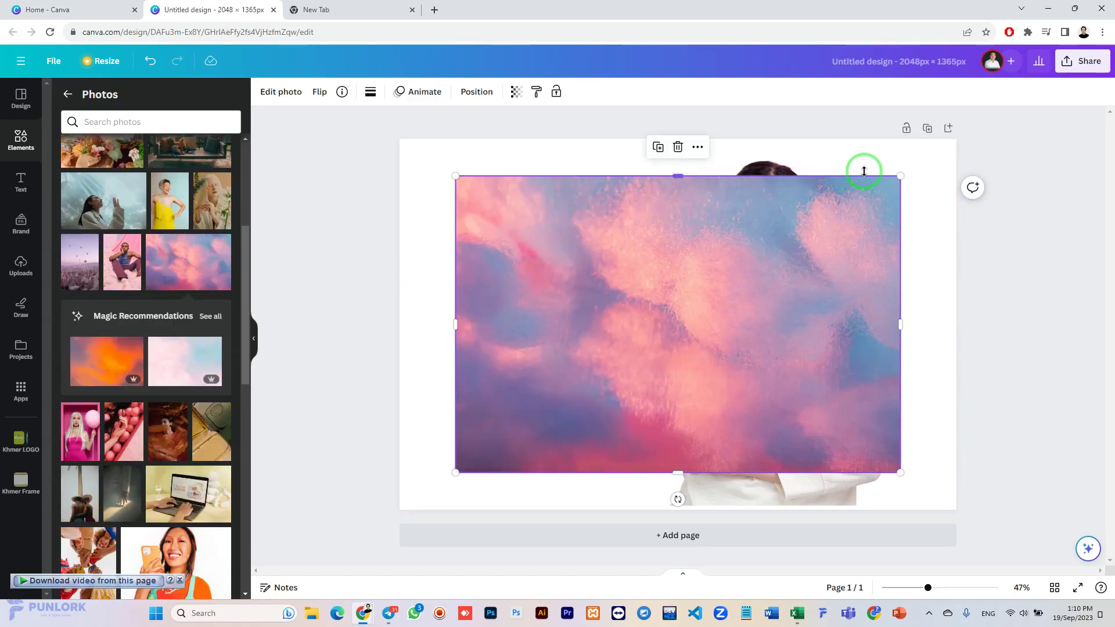
pyautogui.moveTo(898, 177); pyautogui.dragTo(960, 136)
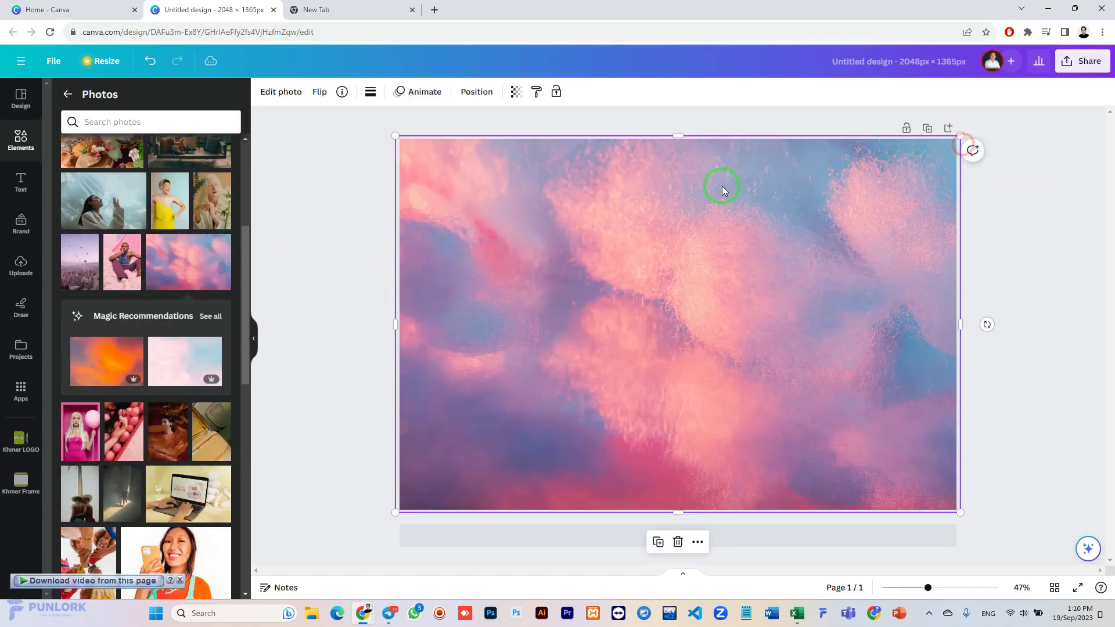
# Step: Send the cloud photo to the back and shift the cut-out woman closer to the page's right edge
pyautogui.rightClick(567, 187)
pyautogui.click(590, 324)
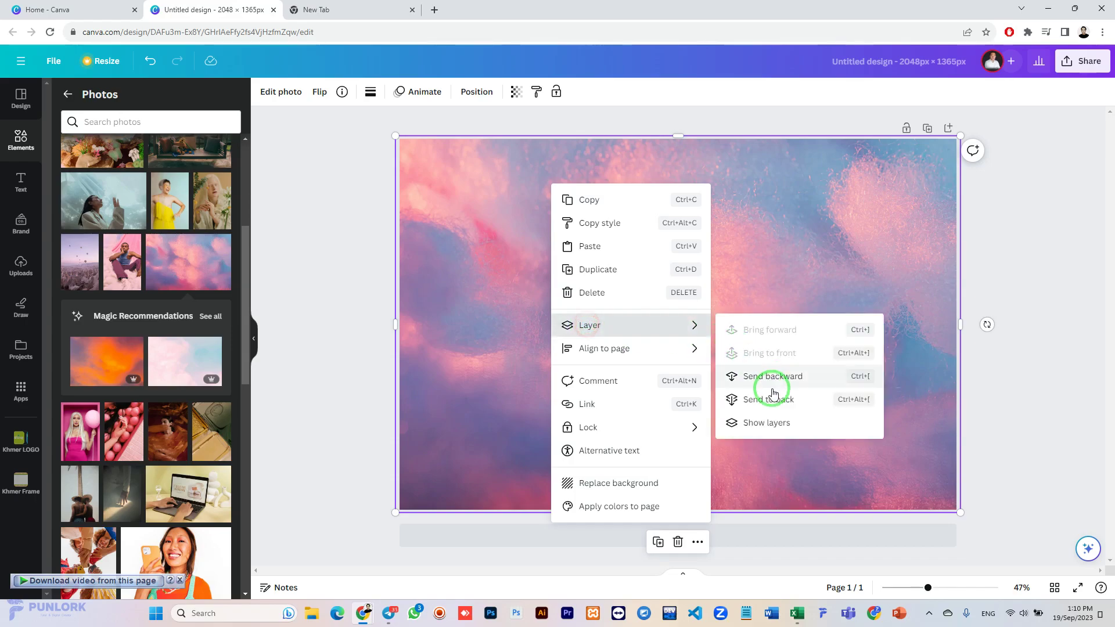
pyautogui.click(772, 401)
pyautogui.moveTo(796, 323); pyautogui.dragTo(846, 324)
pyautogui.click(1040, 186)
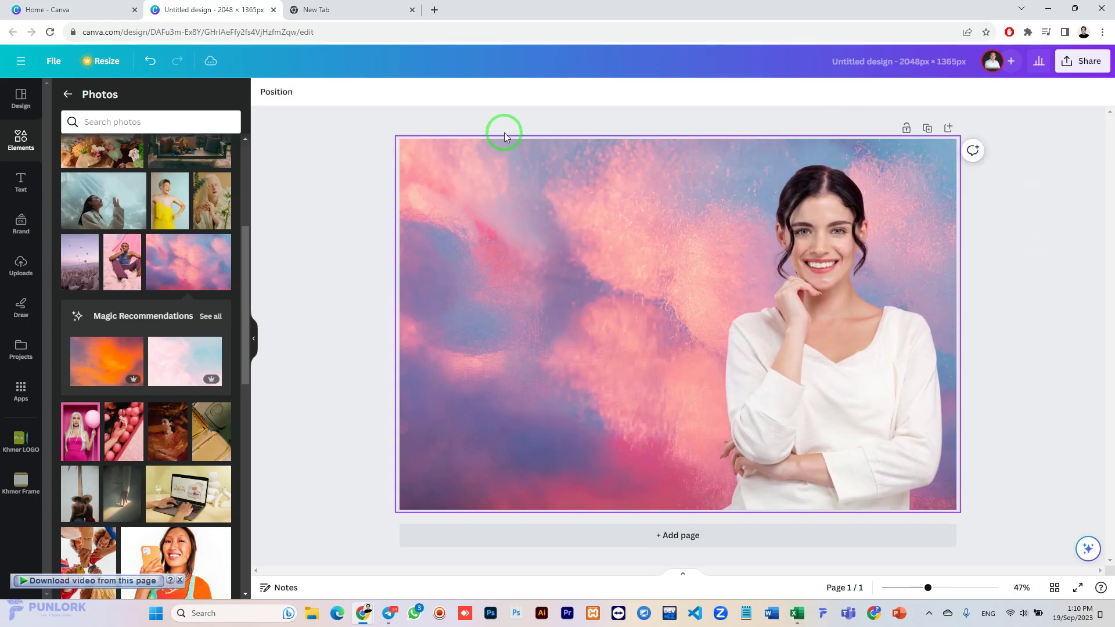
# Step: Import the businessman photo AdobeStock_537894686.jpeg from the Downloads folder into the uploads
pyautogui.click(52, 62)
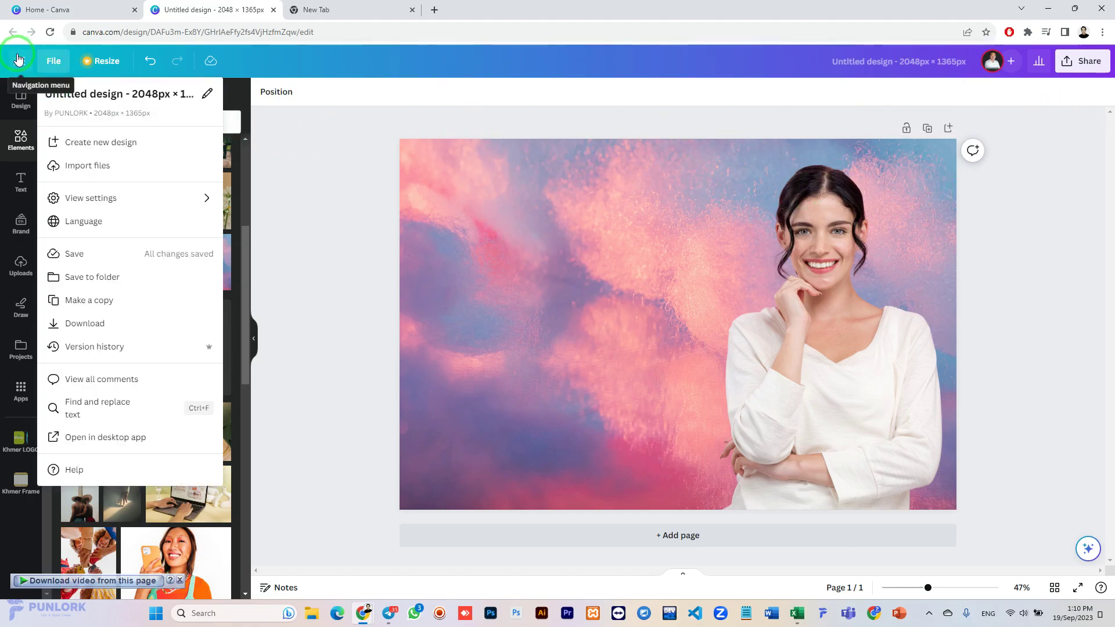
pyautogui.click(88, 166)
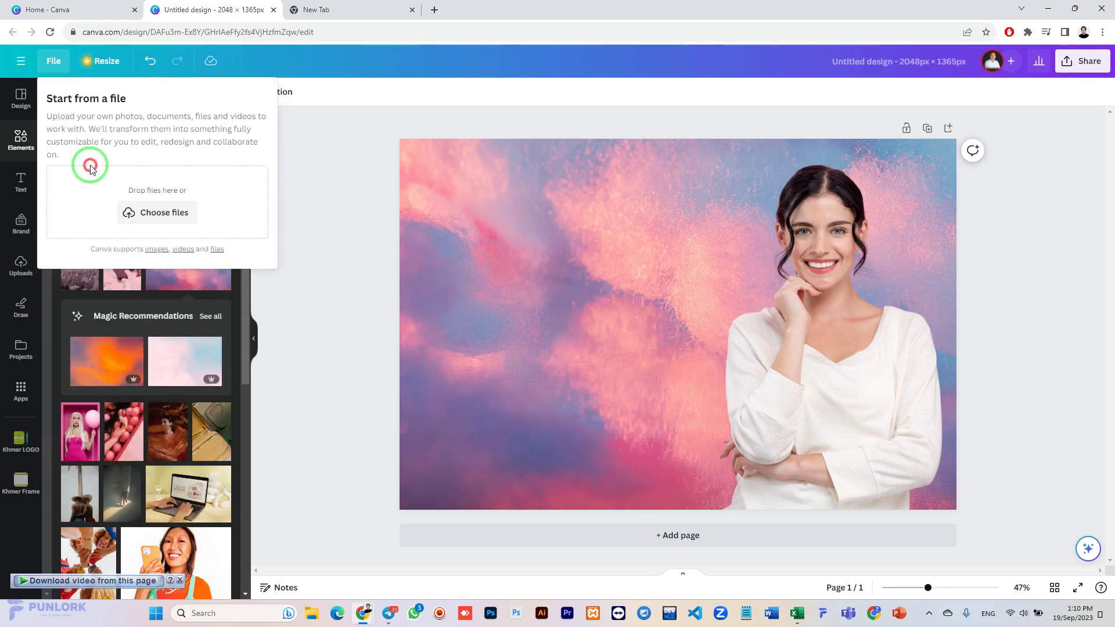
pyautogui.click(169, 267)
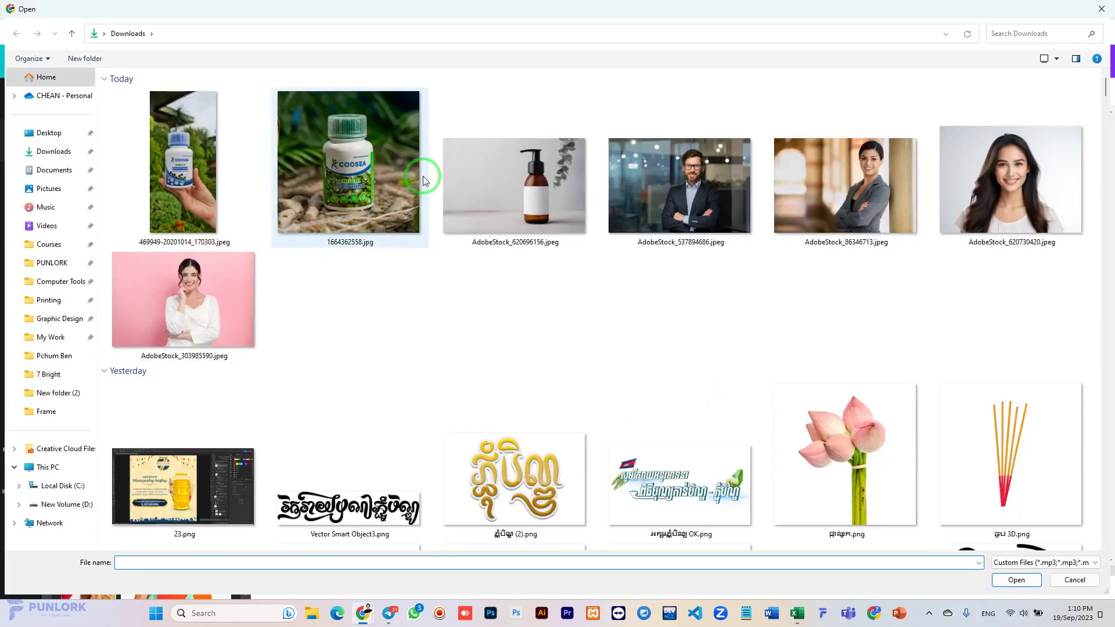
pyautogui.doubleClick(775, 174)
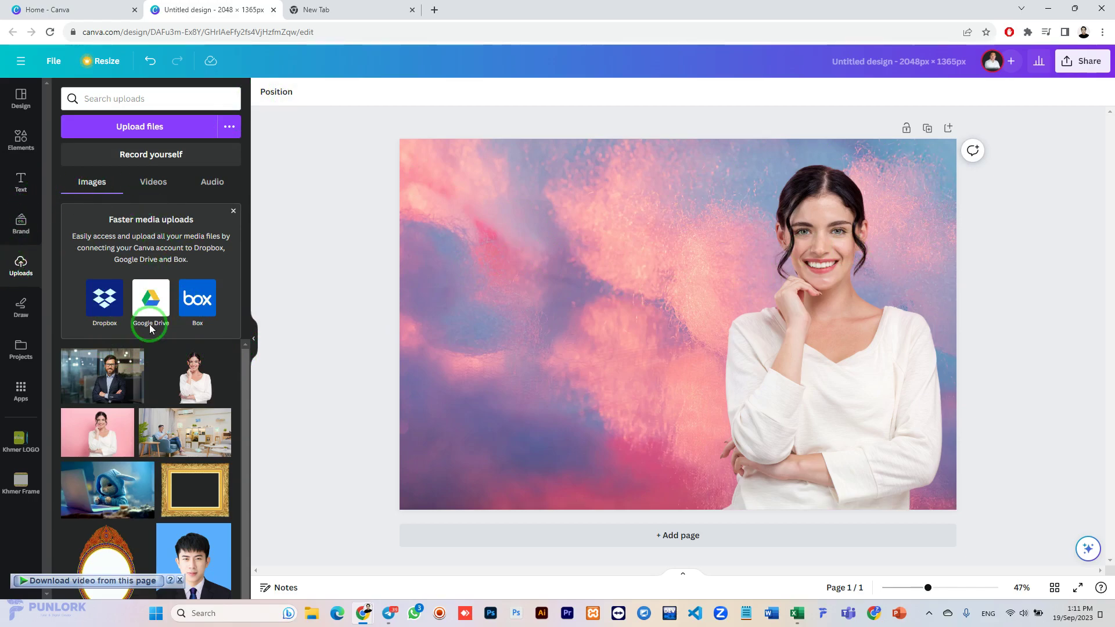
# Step: Place the uploaded businessman photo on the page and remove its background with the Canva Assistant's Background Remover
pyautogui.click(102, 376)
pyautogui.moveTo(625, 308); pyautogui.dragTo(616, 285)
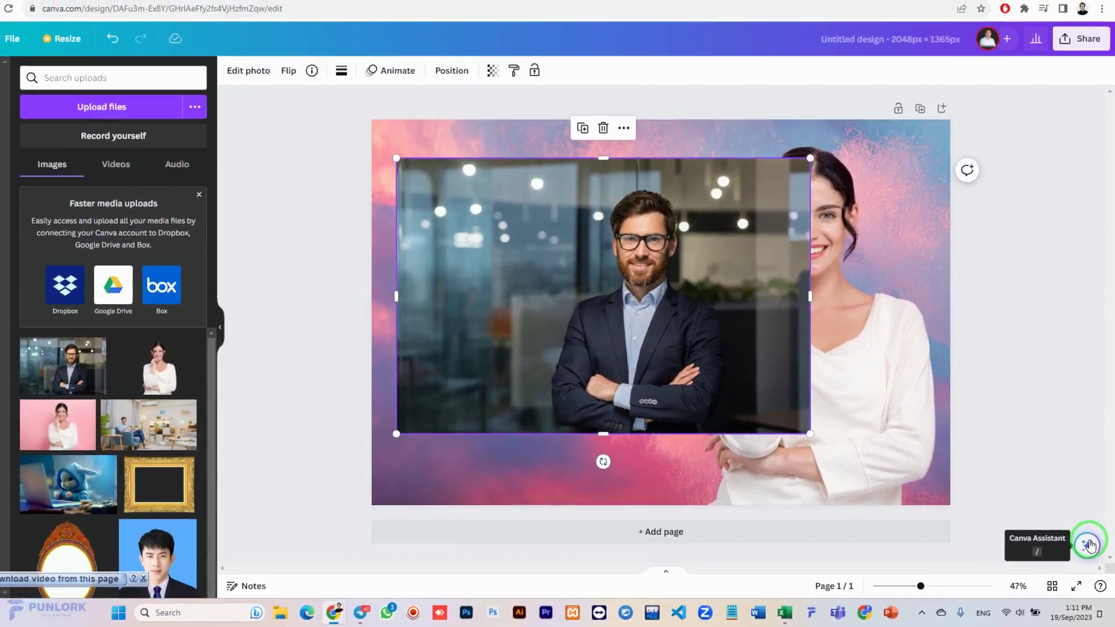
pyautogui.click(1088, 544)
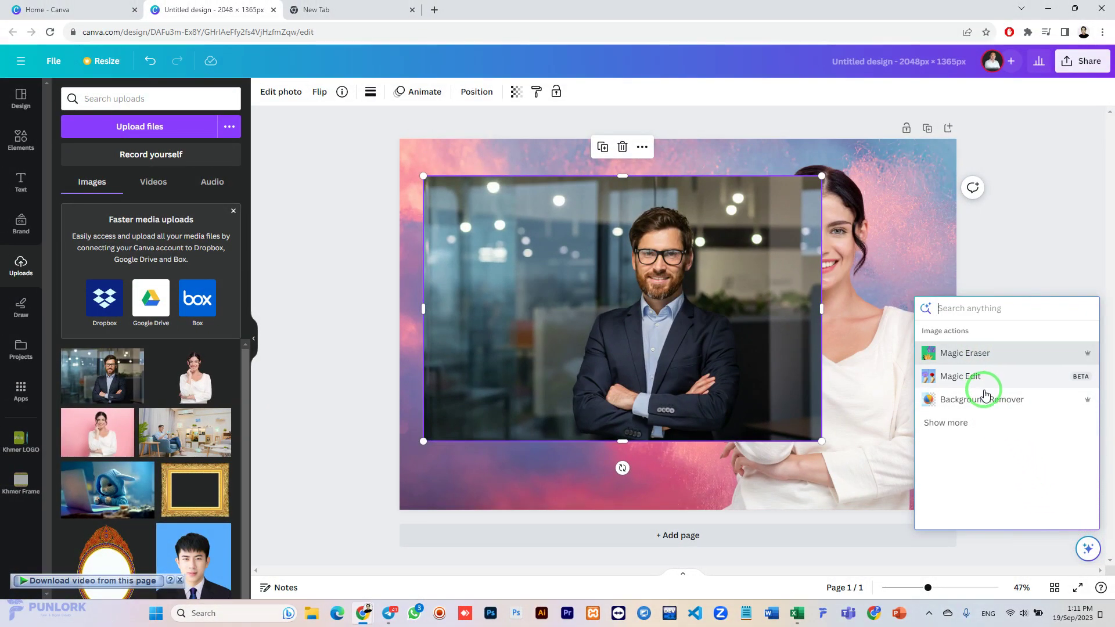
pyautogui.click(978, 401)
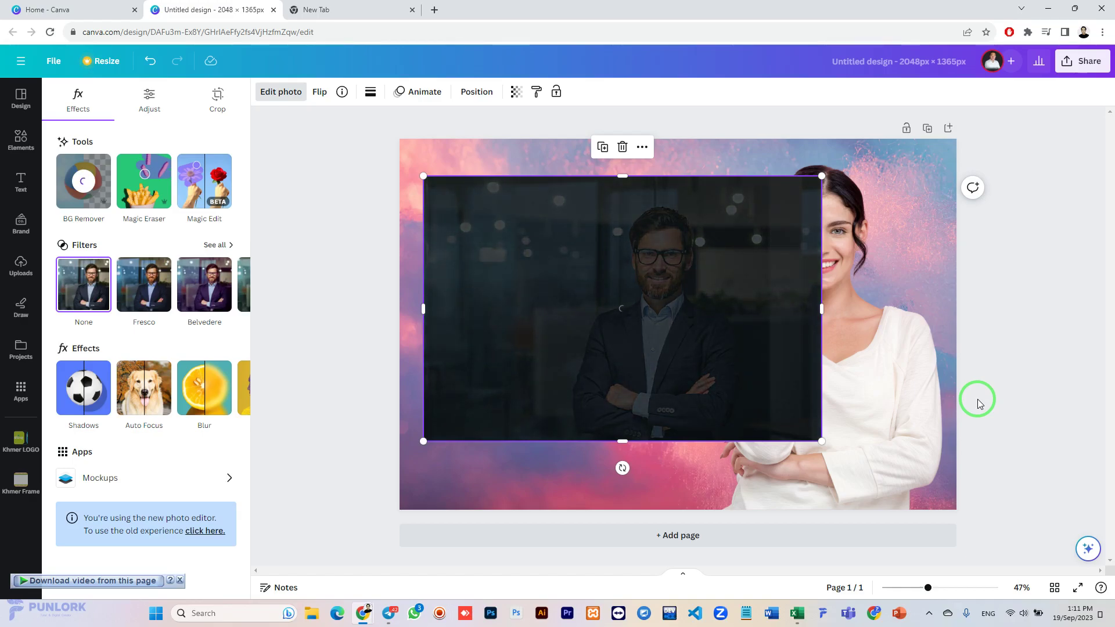
# Step: Move the cut-out businessman upward and crop the empty areas at his left, right and top
pyautogui.moveTo(800, 374); pyautogui.dragTo(667, 326)
pyautogui.moveTo(398, 287); pyautogui.dragTo(527, 287)
pyautogui.moveTo(790, 286); pyautogui.dragTo(728, 288)
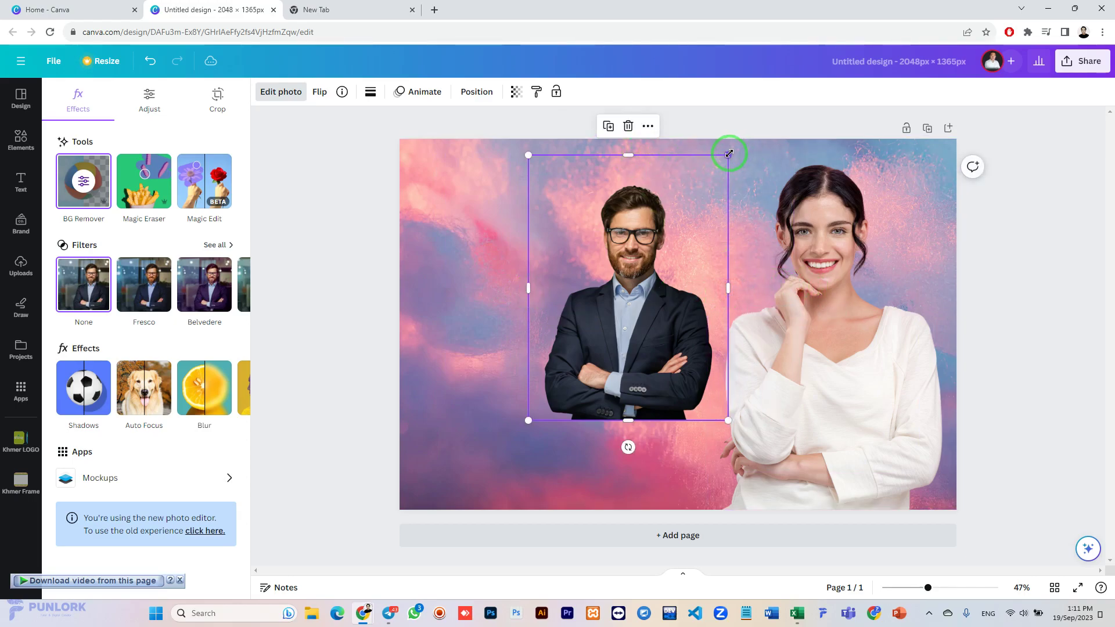
pyautogui.moveTo(624, 154); pyautogui.dragTo(625, 175)
# Step: Enlarge the cut-out businessman and position him on the left half of the page beside the woman
pyautogui.moveTo(649, 227); pyautogui.dragTo(566, 238)
pyautogui.moveTo(654, 443); pyautogui.dragTo(720, 507)
pyautogui.moveTo(643, 422); pyautogui.dragTo(608, 406)
pyautogui.click(355, 308)
pyautogui.scroll(3, 522, 293)
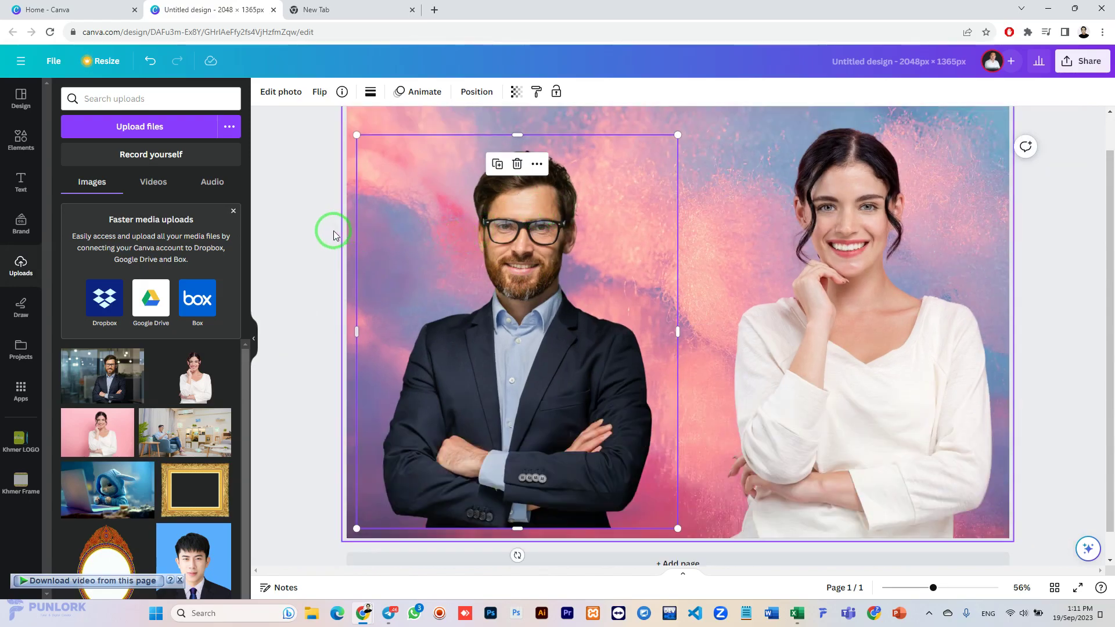
# Step: Delete the cut-out businessman from the page, keeping the woman and the cloud background
pyautogui.click(303, 231)
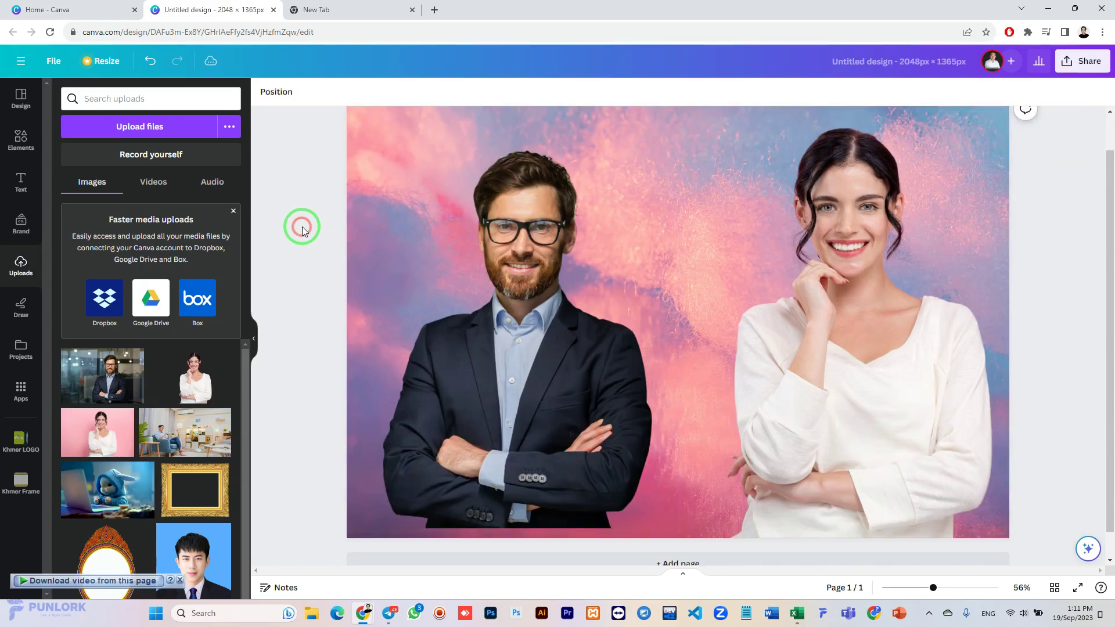
pyautogui.click(552, 323)
pyautogui.press('Delete')
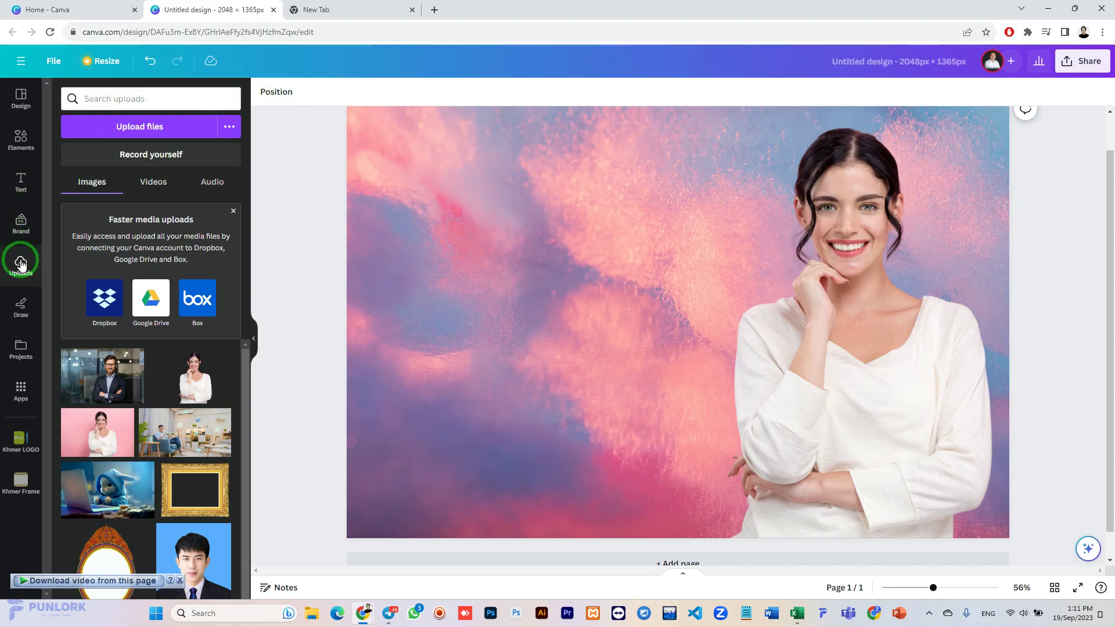
# Step: Import the pump bottle photo AdobeStock_620696156.jpeg from the Downloads folder into the uploads
pyautogui.click(137, 126)
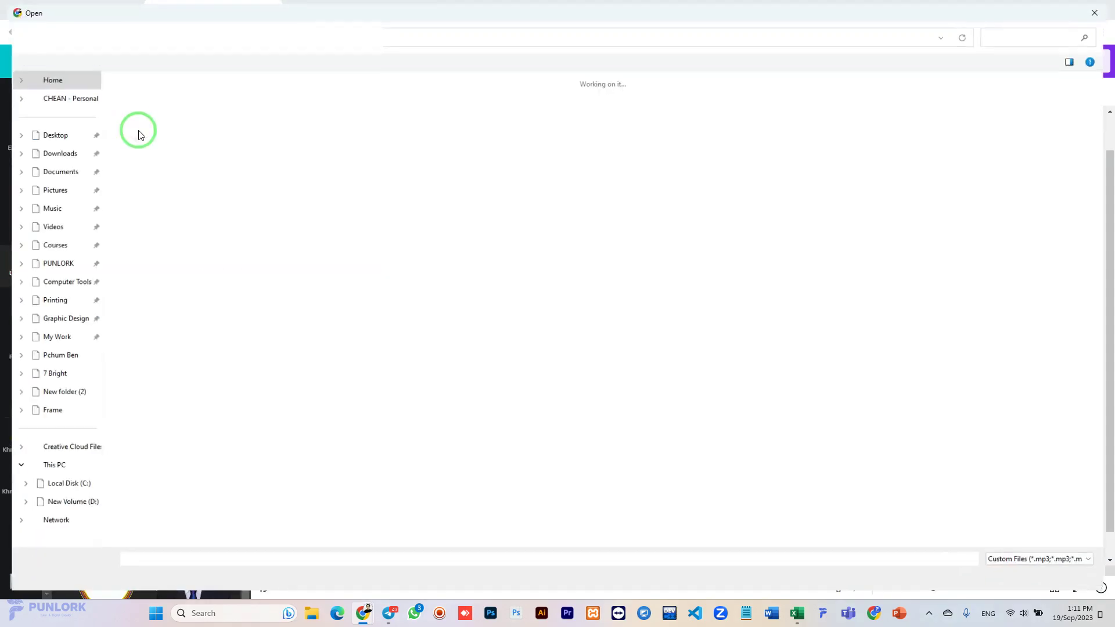
pyautogui.click(351, 179)
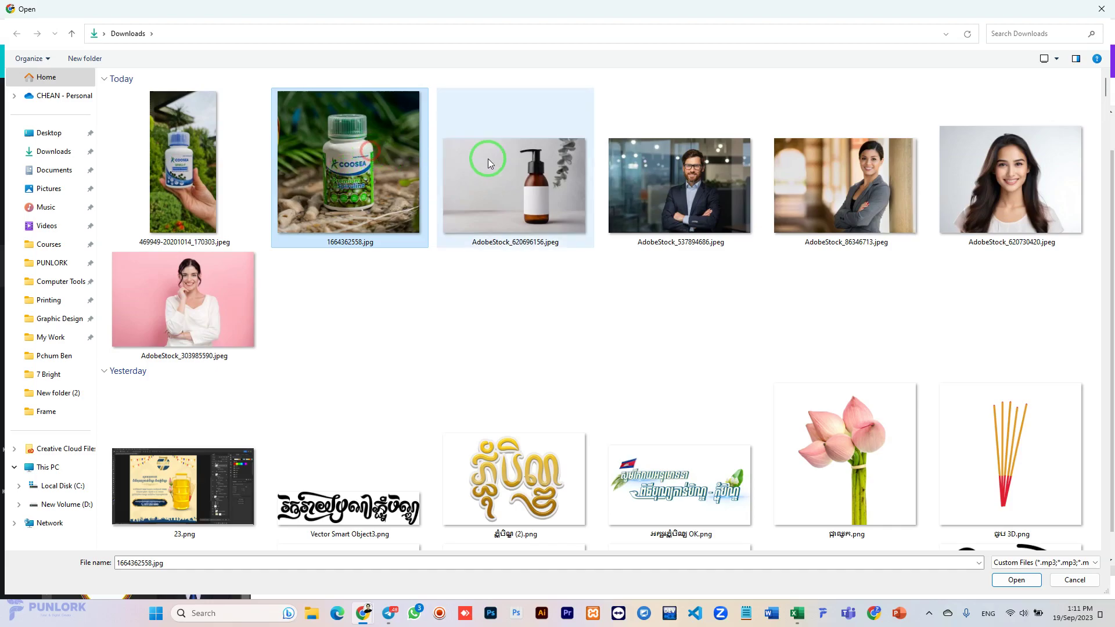
pyautogui.click(540, 164)
pyautogui.doubleClick(534, 172)
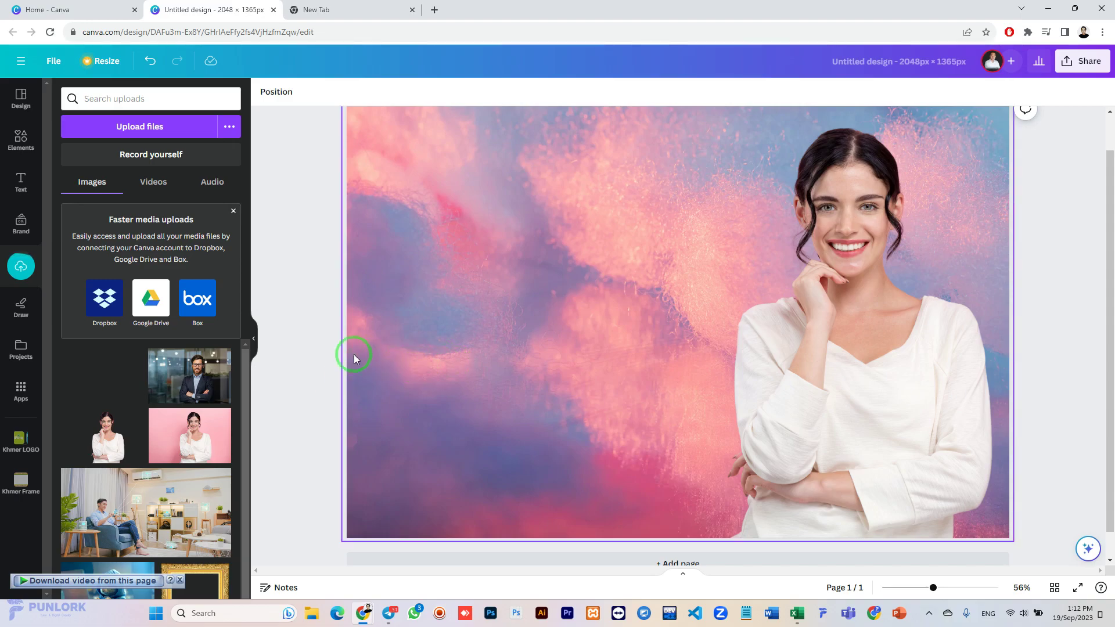
# Step: Place the uploaded pump bottle photo beside the woman and remove its background with the Canva Assistant's Background Remover
pyautogui.click(102, 372)
pyautogui.moveTo(572, 325); pyautogui.dragTo(452, 269)
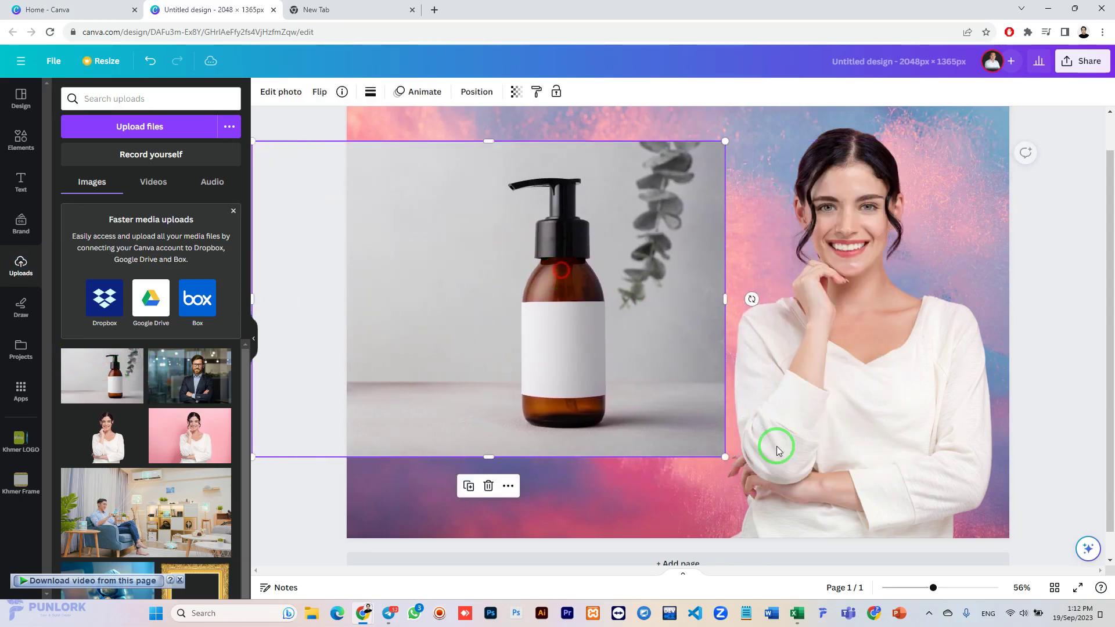
pyautogui.click(1087, 548)
pyautogui.click(980, 400)
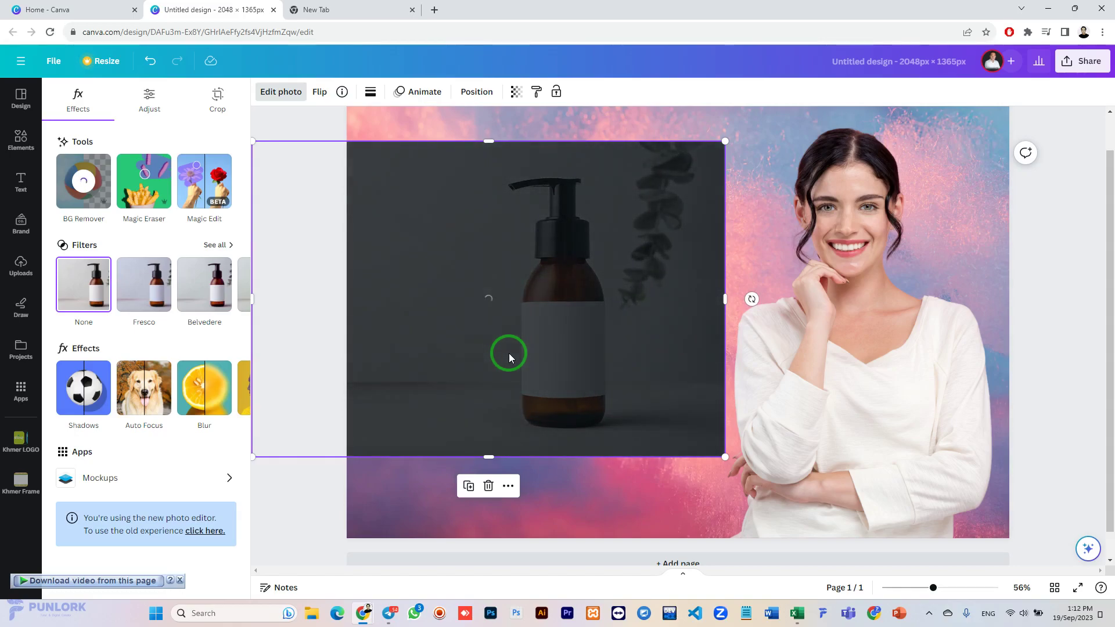
# Step: Delete the pump bottle from the page and return to the Canva home page
pyautogui.moveTo(559, 333); pyautogui.dragTo(577, 304)
pyautogui.press('Delete')
pyautogui.click(21, 60)
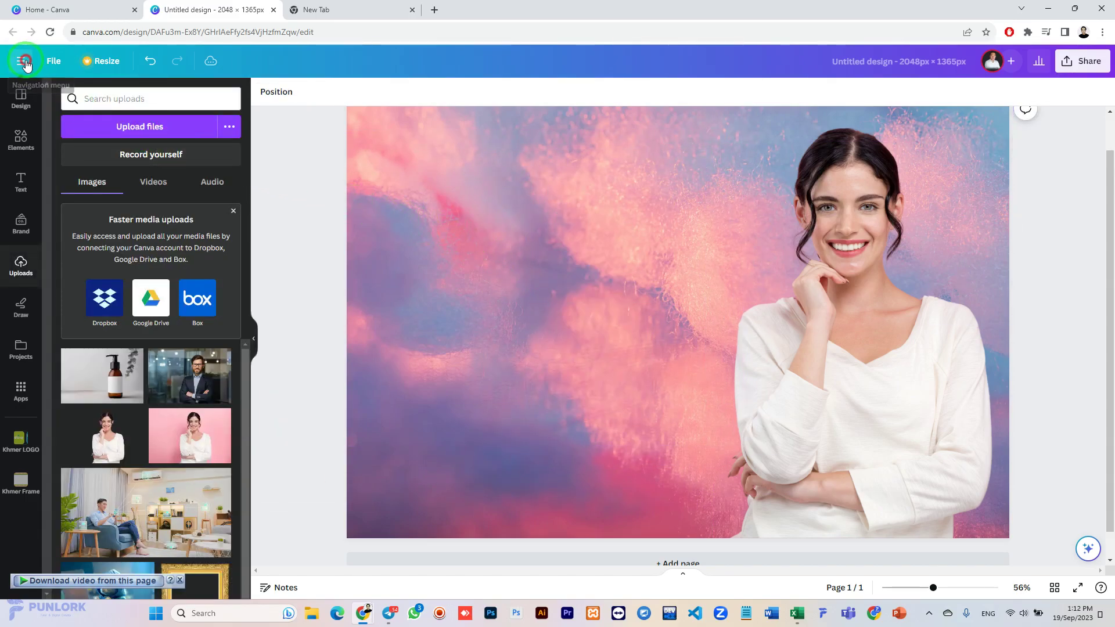
pyautogui.click(58, 97)
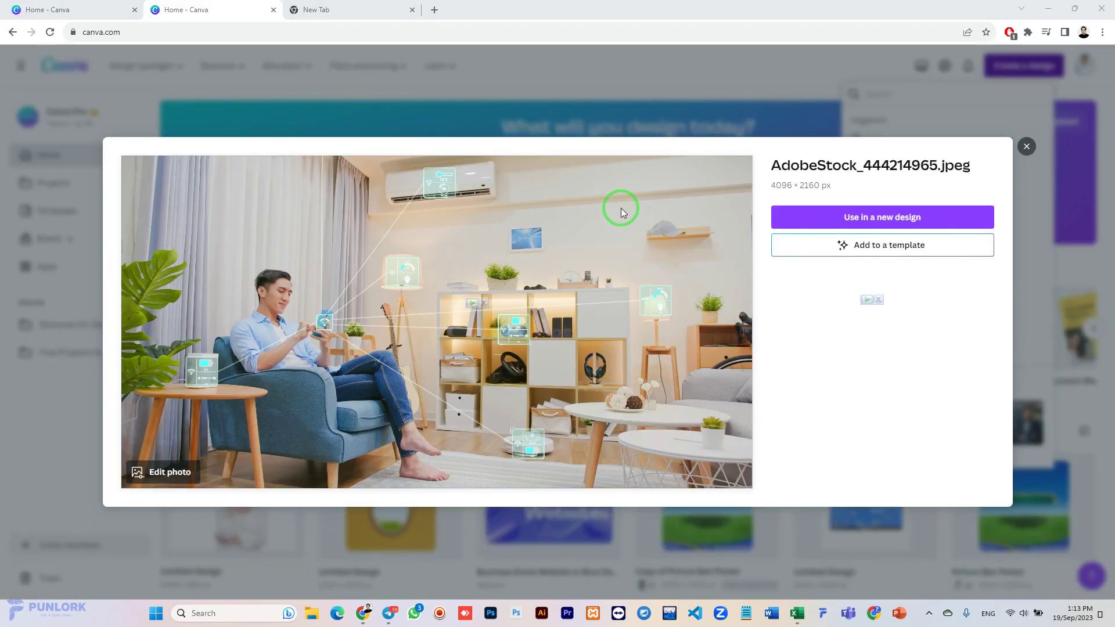
# Step: Open the living room photo AdobeStock_444214965.jpeg for editing and set the Magic Eraser brush size to 30
pyautogui.click(645, 108)
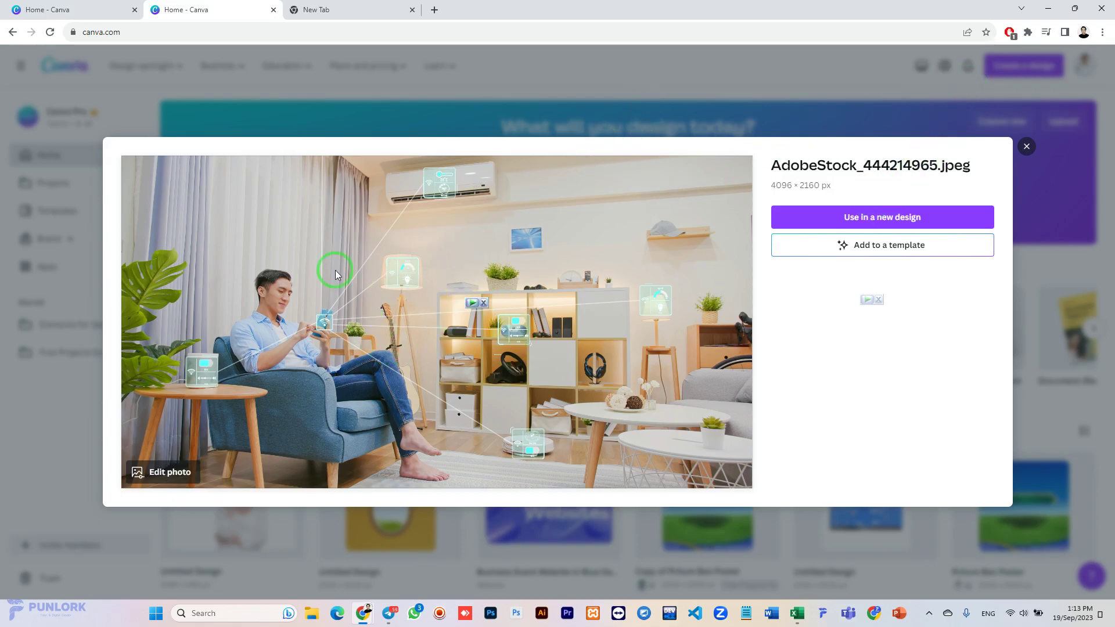
pyautogui.click(163, 475)
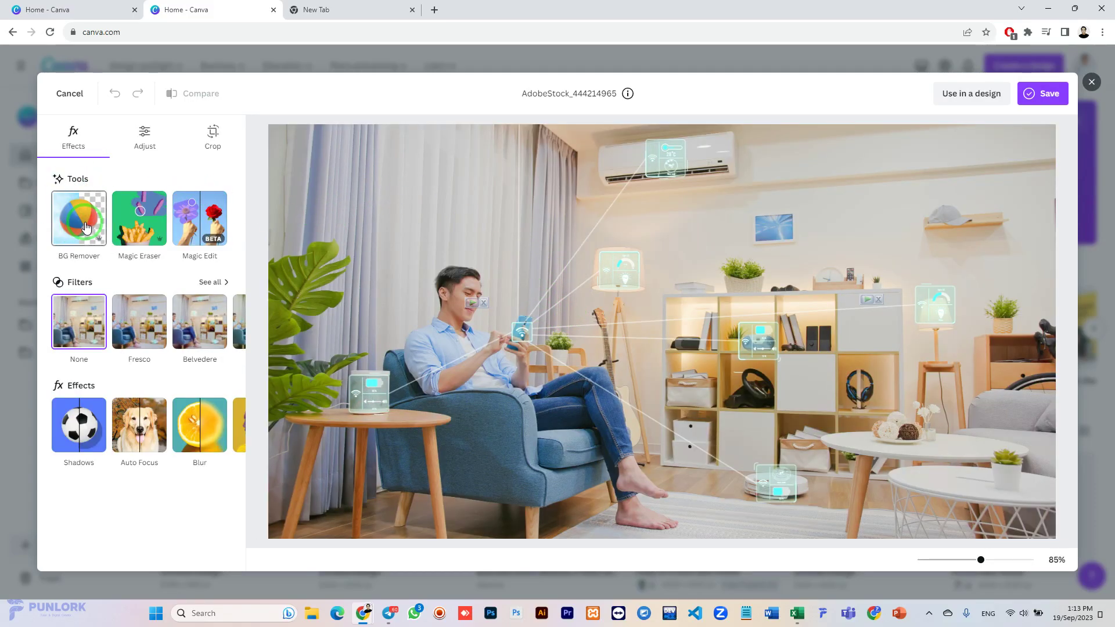
pyautogui.click(147, 227)
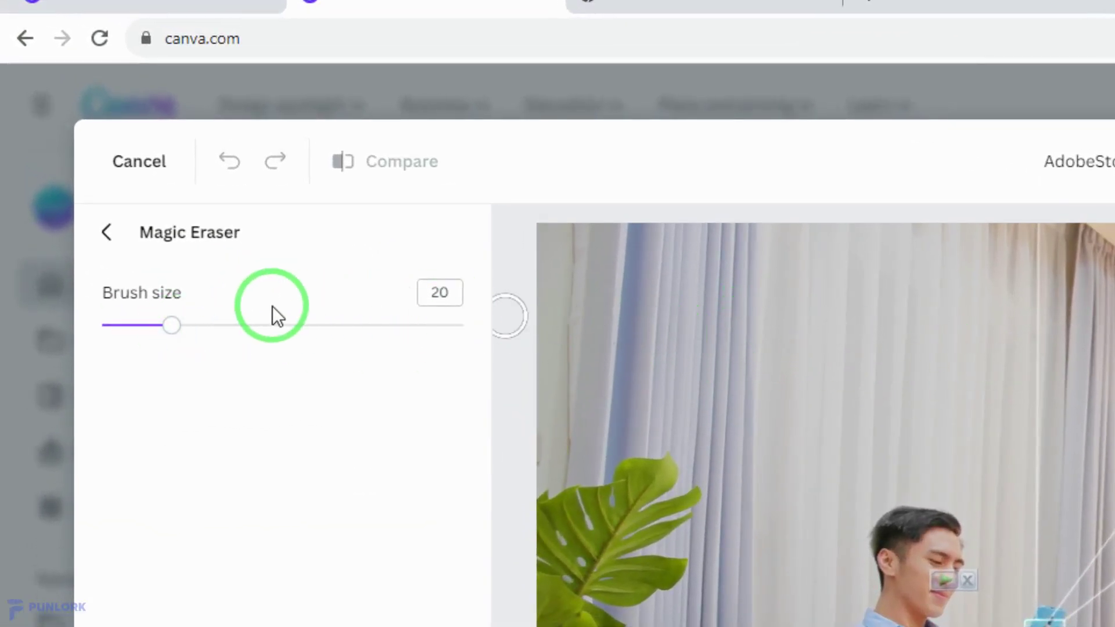
pyautogui.moveTo(184, 334)
pyautogui.mouseDown()
pyautogui.moveTo(228, 328)
pyautogui.moveTo(211, 325)
pyautogui.mouseUp()
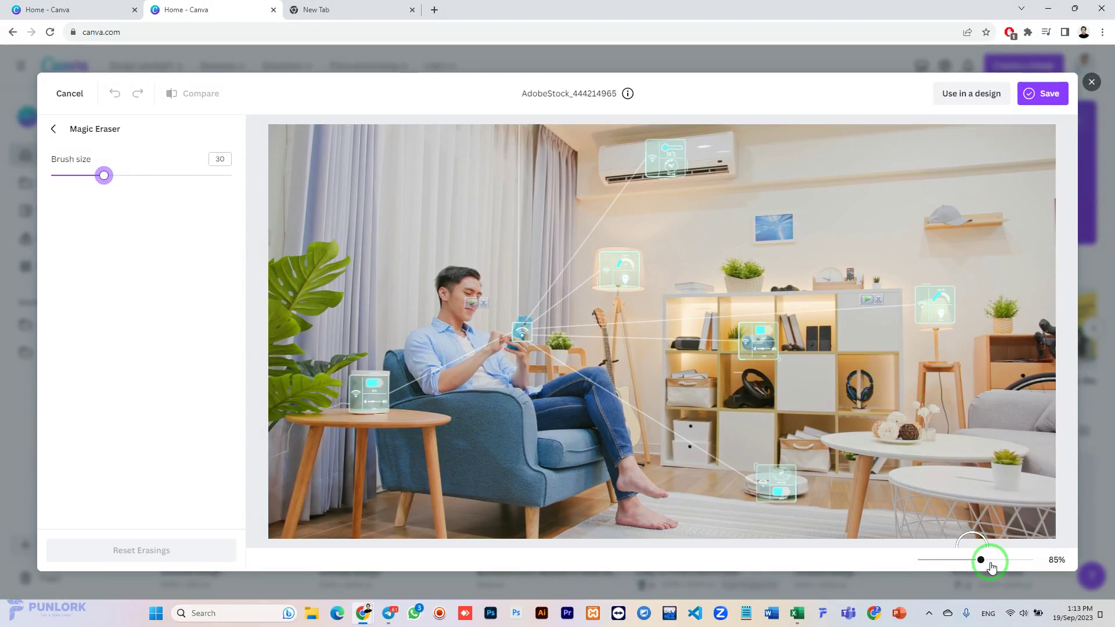
# Step: Erase the blue framed picture above the shelving unit and its leftover smudge on the wall with the Magic Eraser
pyautogui.moveTo(981, 561); pyautogui.dragTo(996, 558)
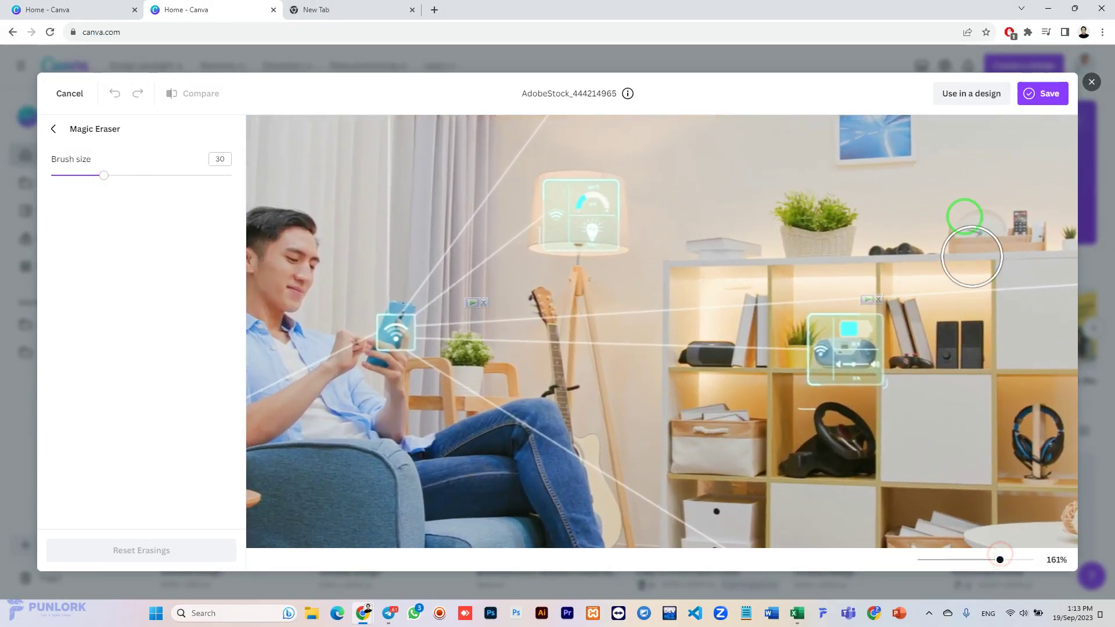
pyautogui.scroll(5, 966, 224)
pyautogui.scroll(-5, 979, 157)
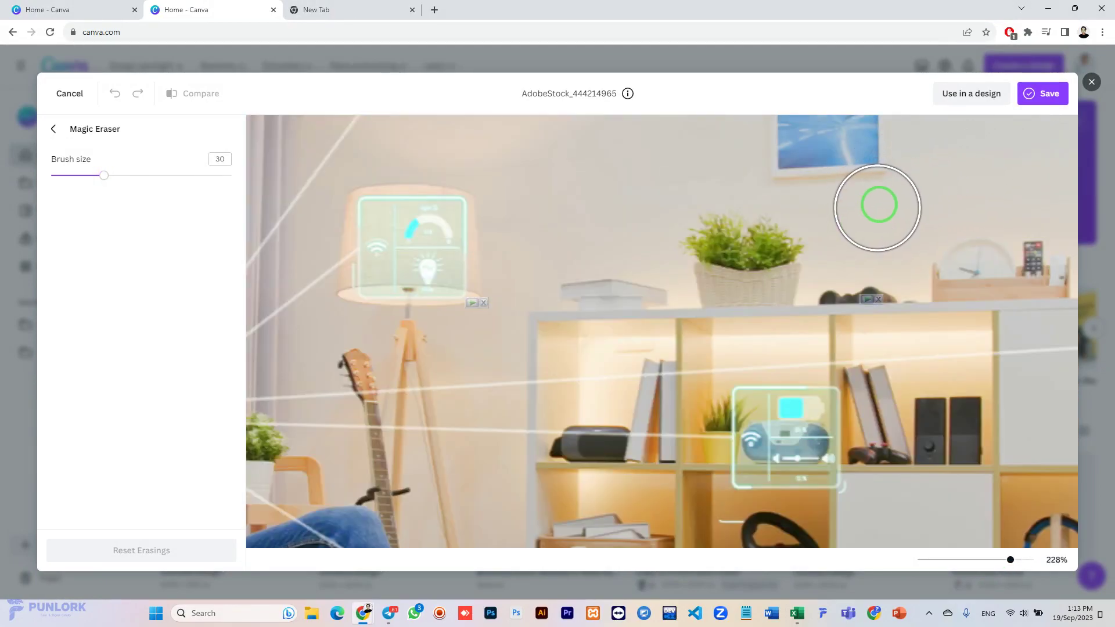
pyautogui.scroll(-5, 871, 165)
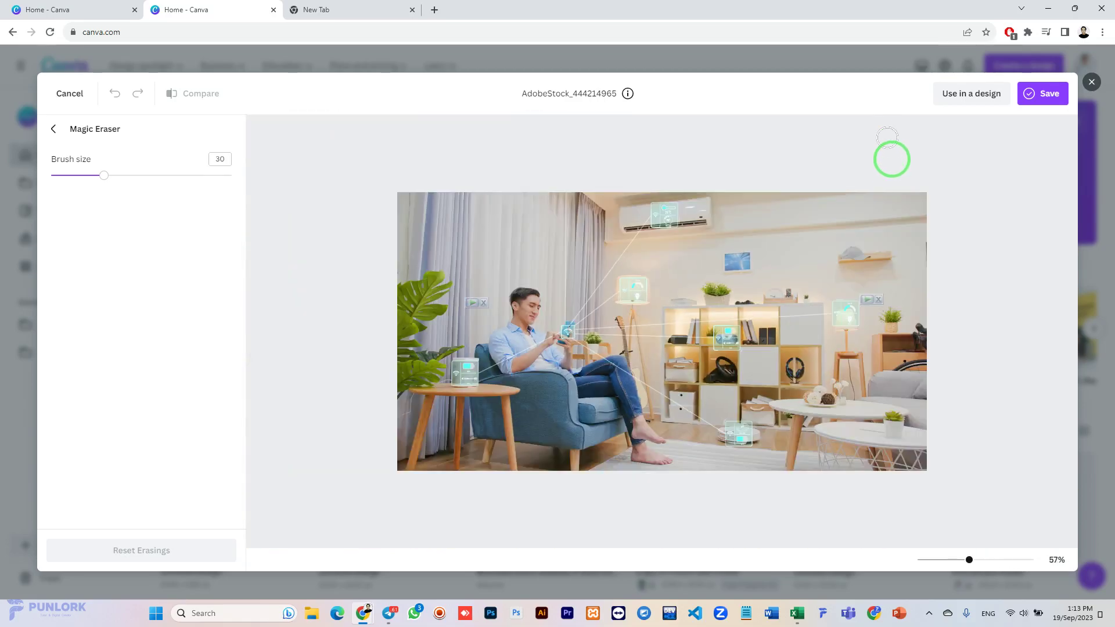
pyautogui.scroll(3, 892, 180)
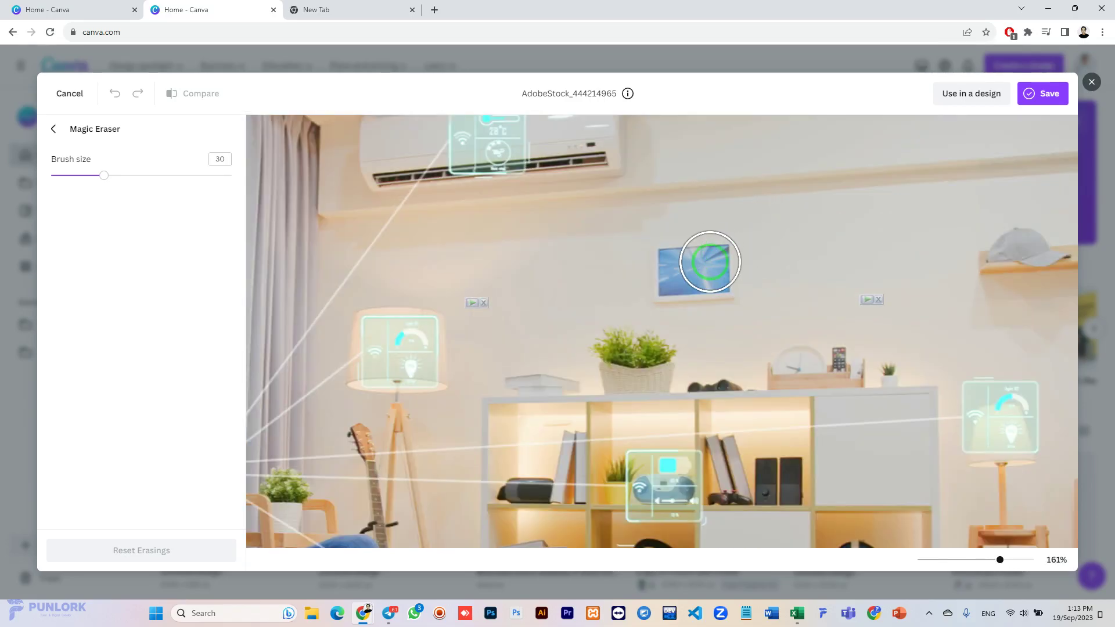
pyautogui.scroll(2, 725, 232)
pyautogui.moveTo(635, 263)
pyautogui.mouseDown()
pyautogui.moveTo(634, 311)
pyautogui.moveTo(695, 301)
pyautogui.moveTo(677, 266)
pyautogui.moveTo(706, 239)
pyautogui.mouseUp()
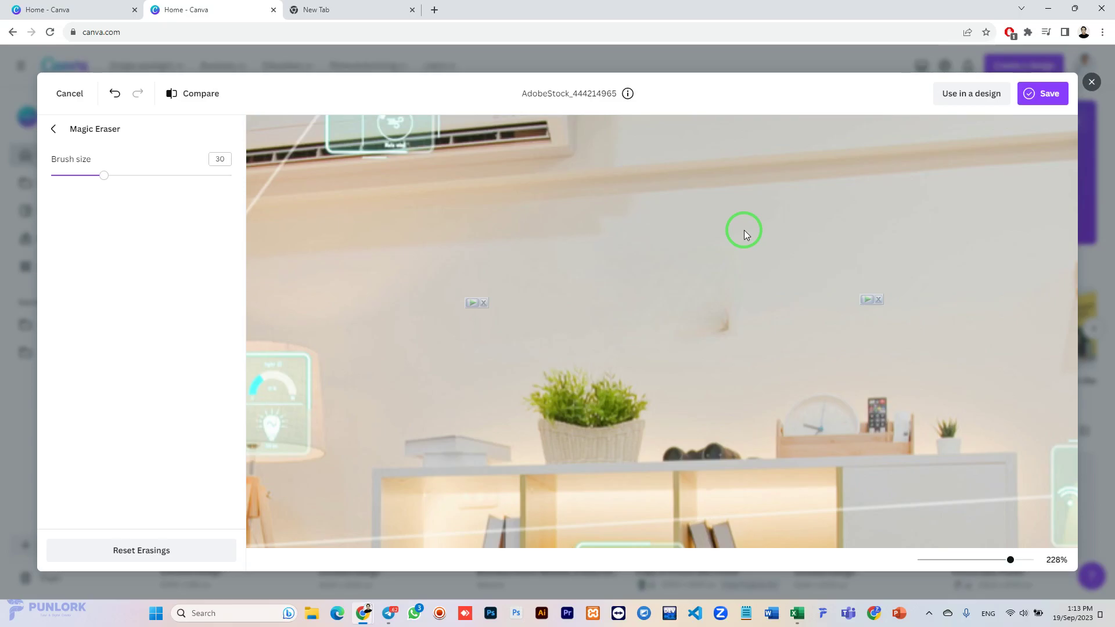
pyautogui.click(712, 325)
# Step: Erase the wall shelf with the cap from the living room photo with the Magic Eraser
pyautogui.scroll(-5, 747, 274)
pyautogui.scroll(4, 897, 244)
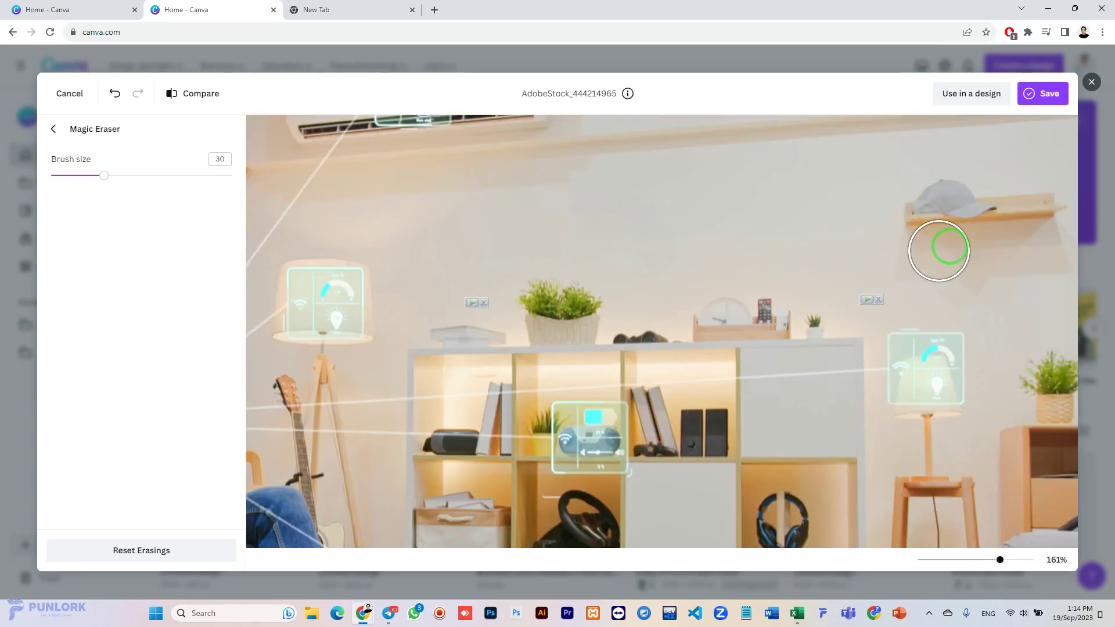
pyautogui.scroll(-3, 966, 236)
pyautogui.moveTo(987, 251)
pyautogui.mouseDown()
pyautogui.moveTo(925, 259)
pyautogui.moveTo(911, 248)
pyautogui.moveTo(918, 217)
pyautogui.moveTo(964, 211)
pyautogui.moveTo(990, 224)
pyautogui.moveTo(975, 242)
pyautogui.moveTo(930, 228)
pyautogui.moveTo(964, 227)
pyautogui.mouseUp()
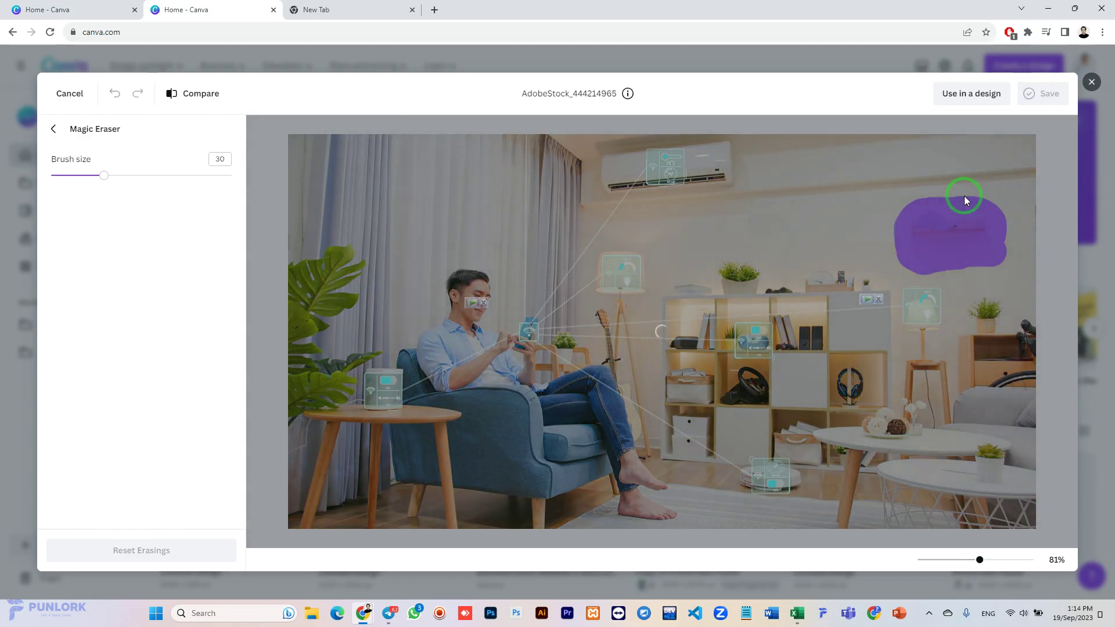